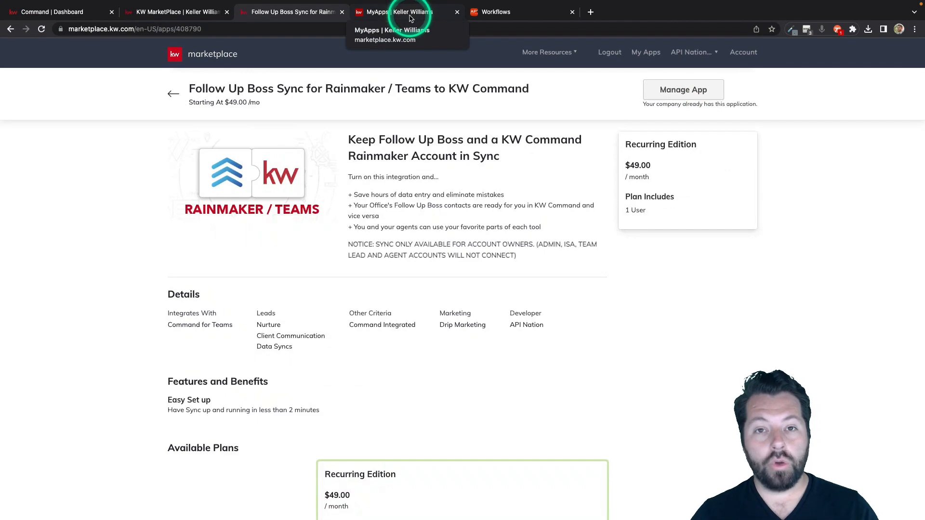
- Open the Follow Up Boss Sync for Rainmaker / Teams to KW Command app from the My Apps list
{"action": "left_click", "coordinate": [412, 14]}
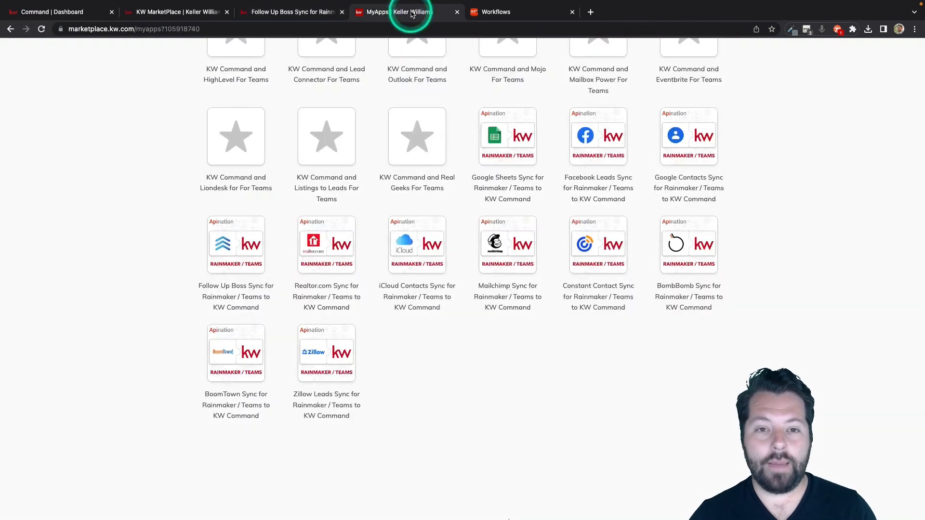
{"action": "scroll", "coordinate": [505, 130], "scroll_direction": "up", "scroll_amount": 5}
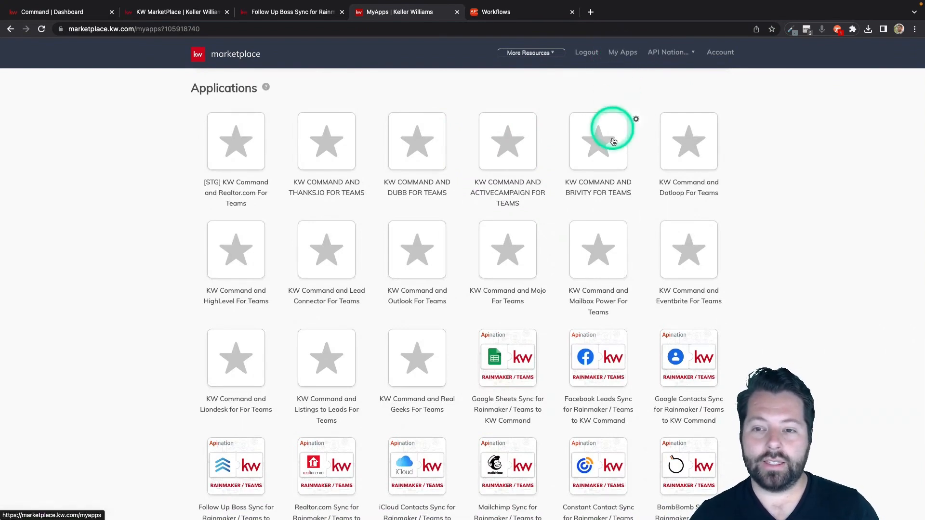
{"action": "scroll", "coordinate": [613, 144], "scroll_direction": "down", "scroll_amount": 2}
{"action": "scroll", "coordinate": [613, 143], "scroll_direction": "down", "scroll_amount": 3}
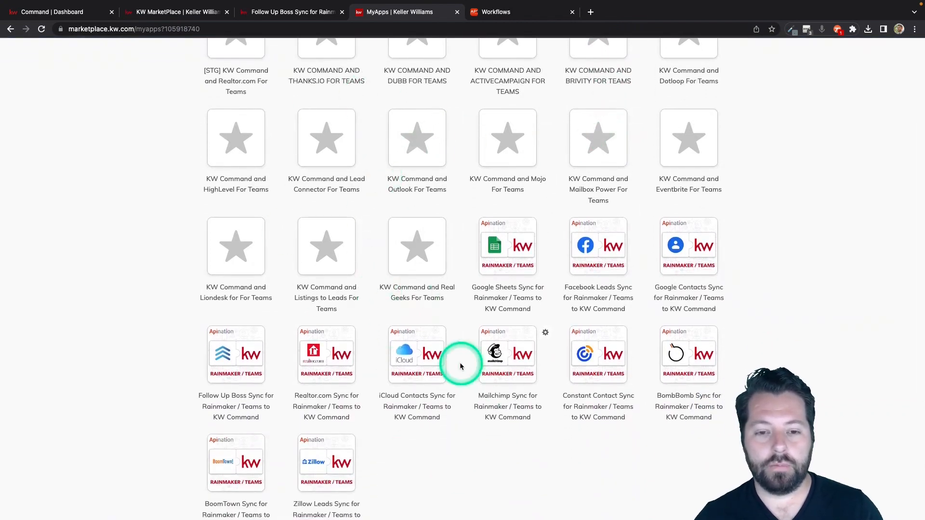
{"action": "scroll", "coordinate": [459, 366], "scroll_direction": "down", "scroll_amount": 3}
{"action": "scroll", "coordinate": [460, 366], "scroll_direction": "down", "scroll_amount": 1}
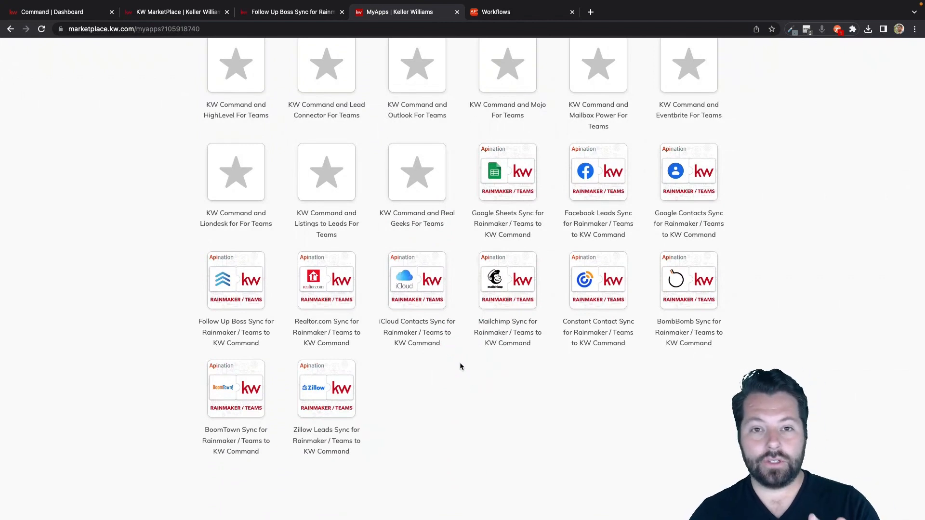
{"action": "scroll", "coordinate": [460, 366], "scroll_direction": "down", "scroll_amount": 3}
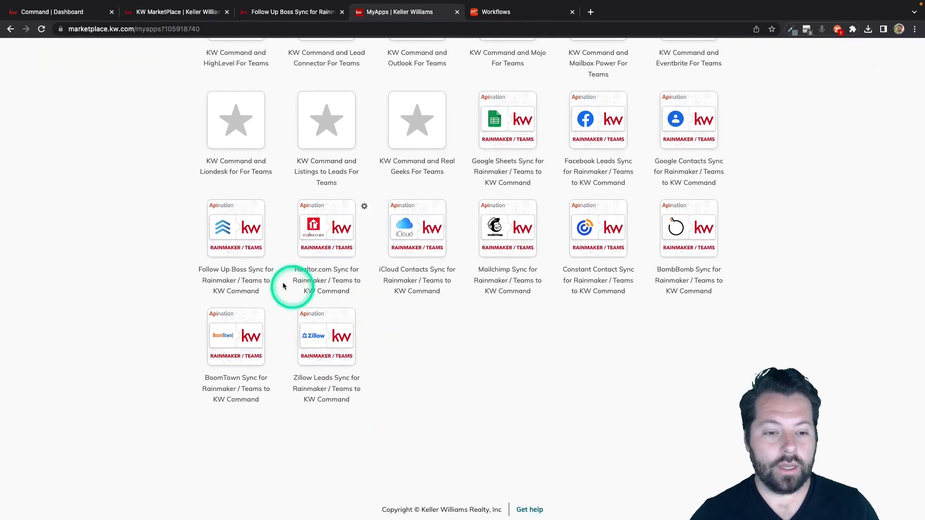
{"action": "left_click", "coordinate": [232, 230]}
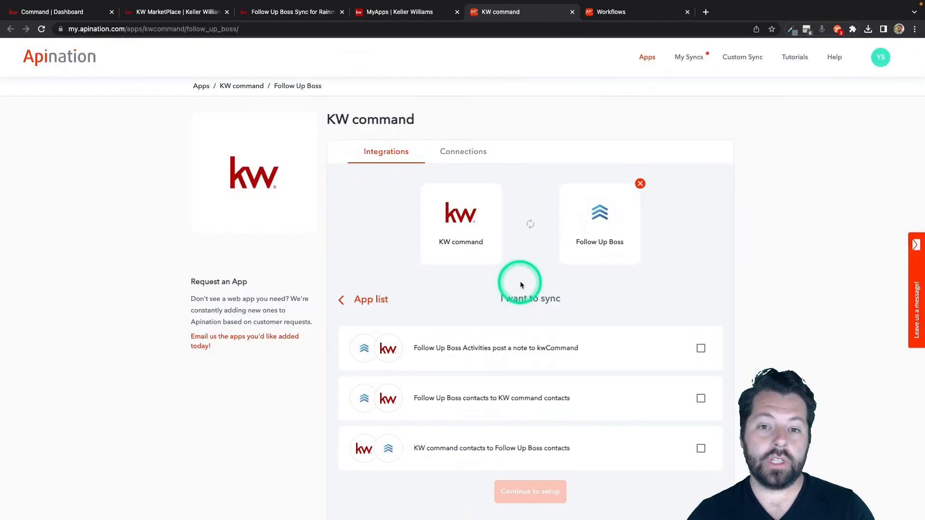
- Select all three syncs between Follow Up Boss and KW command: activities as notes, and contacts in both directions
{"action": "scroll", "coordinate": [522, 282], "scroll_direction": "down", "scroll_amount": 3}
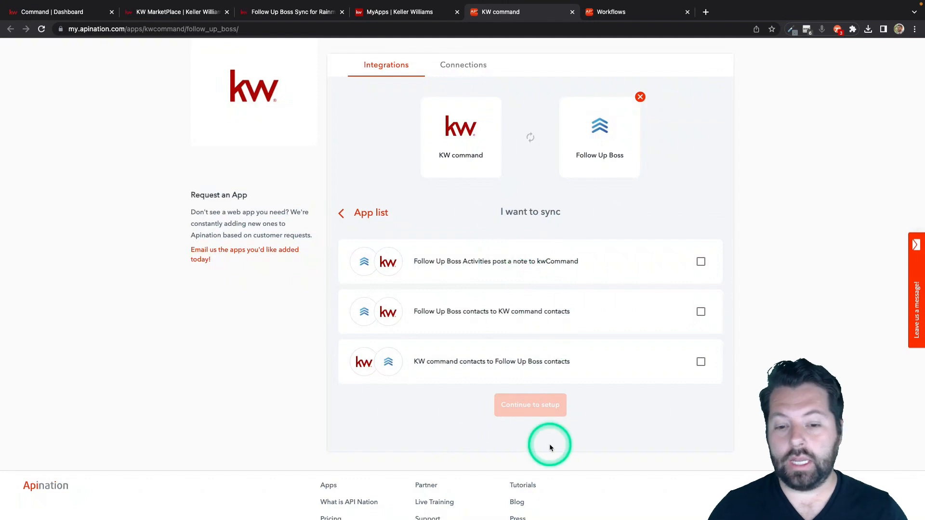
{"action": "left_click", "coordinate": [701, 363]}
{"action": "left_click", "coordinate": [701, 311]}
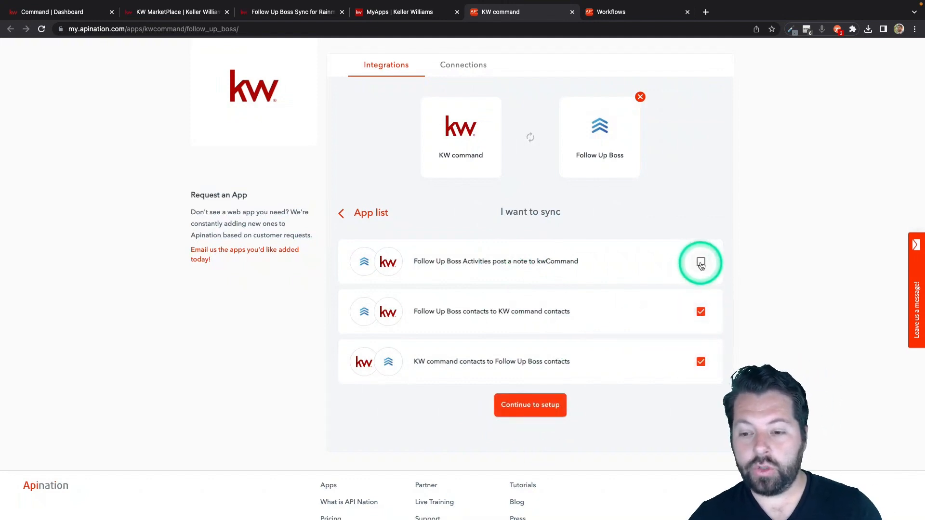
{"action": "left_click", "coordinate": [701, 263]}
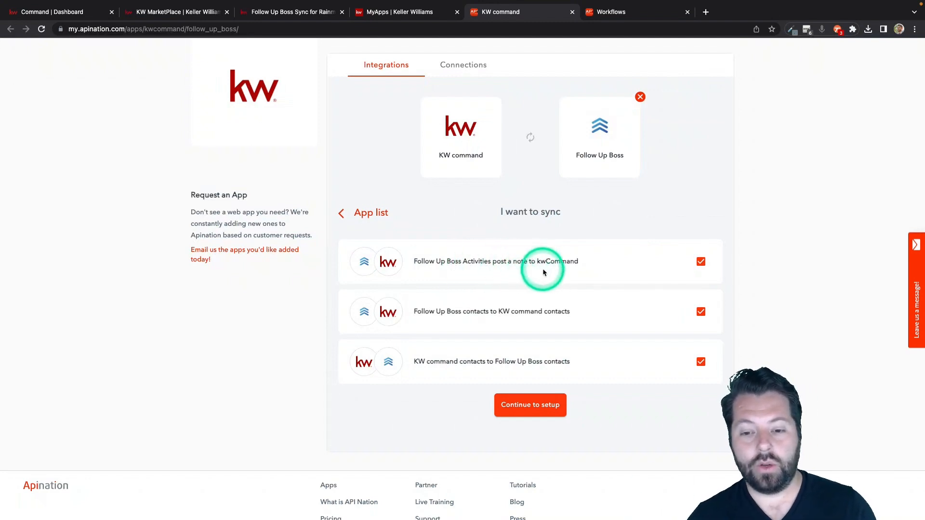
- Continue to setup and choose the API Nation Prod team account as the KW command connection
{"action": "left_click", "coordinate": [527, 410]}
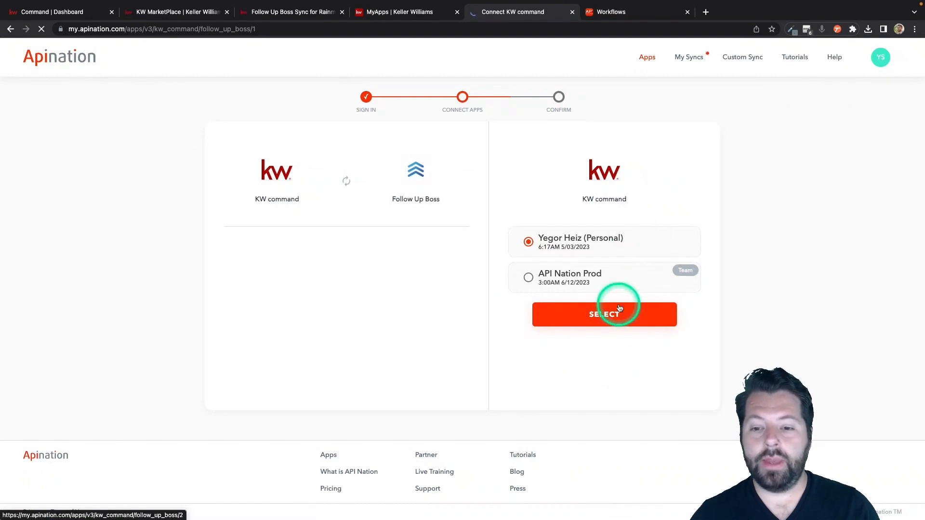
{"action": "left_click", "coordinate": [570, 275]}
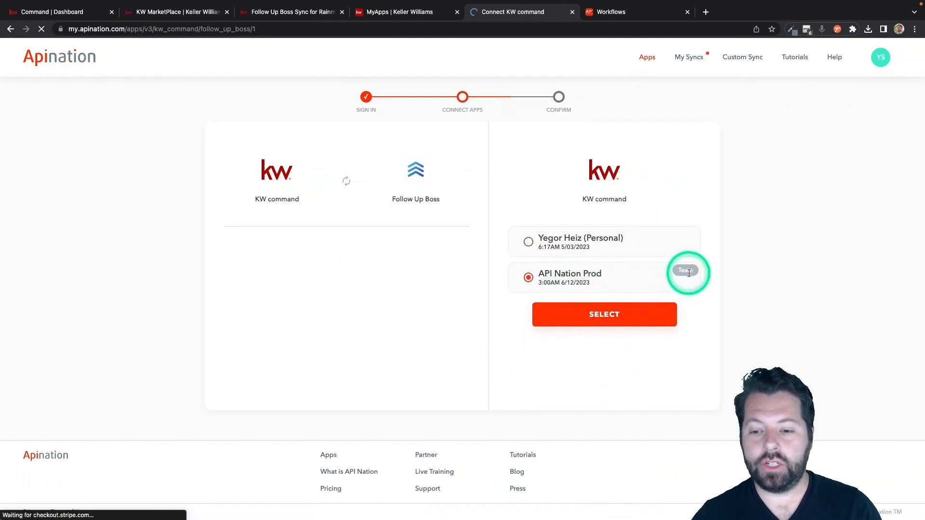
{"action": "left_click", "coordinate": [589, 322]}
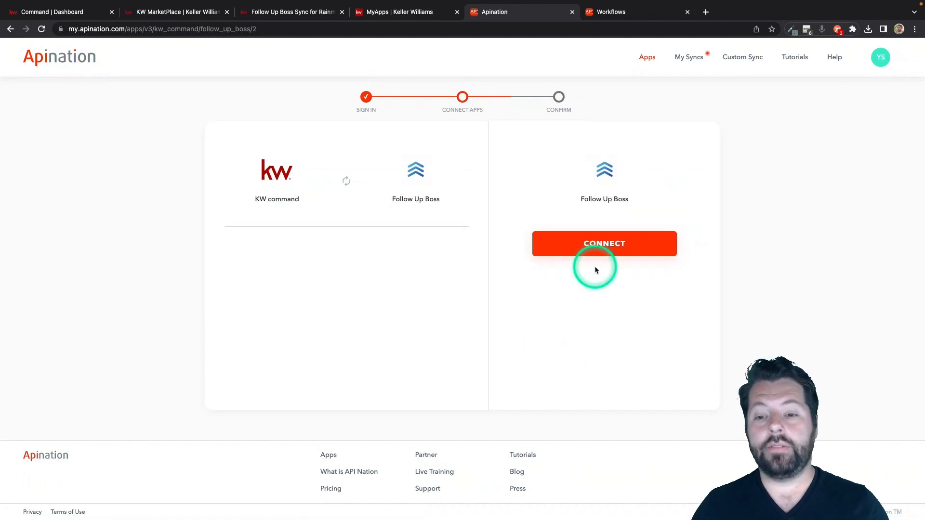
- Start the Follow Up Boss connection and enter the team's name as the connection name
{"action": "left_click", "coordinate": [595, 244]}
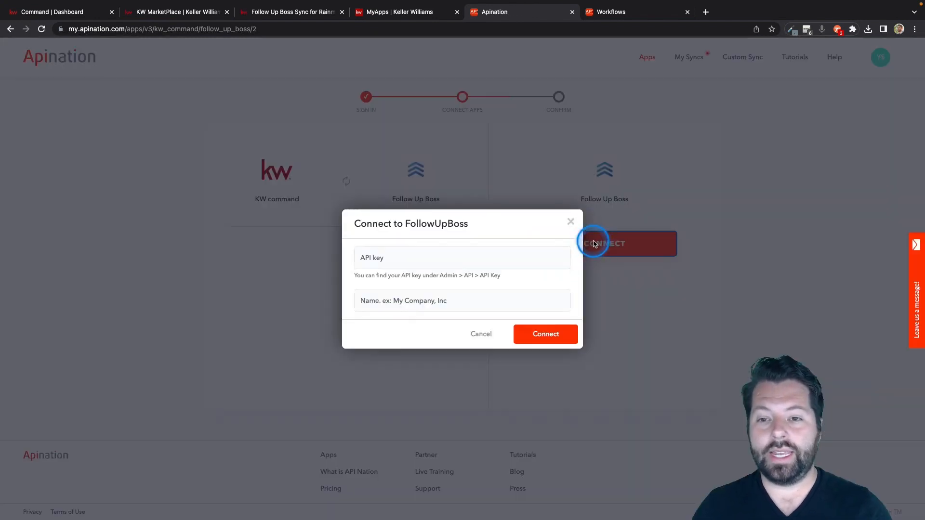
{"action": "left_click", "coordinate": [460, 255]}
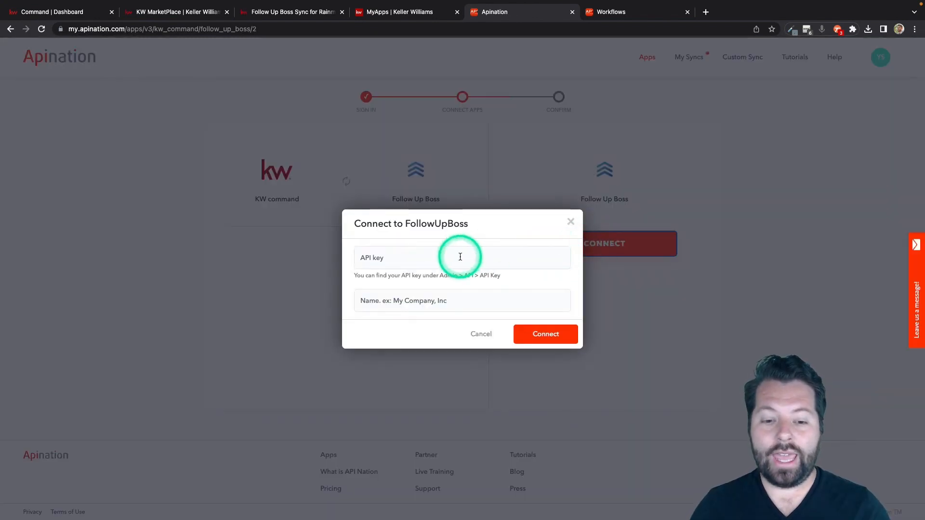
{"action": "left_click", "coordinate": [437, 300]}
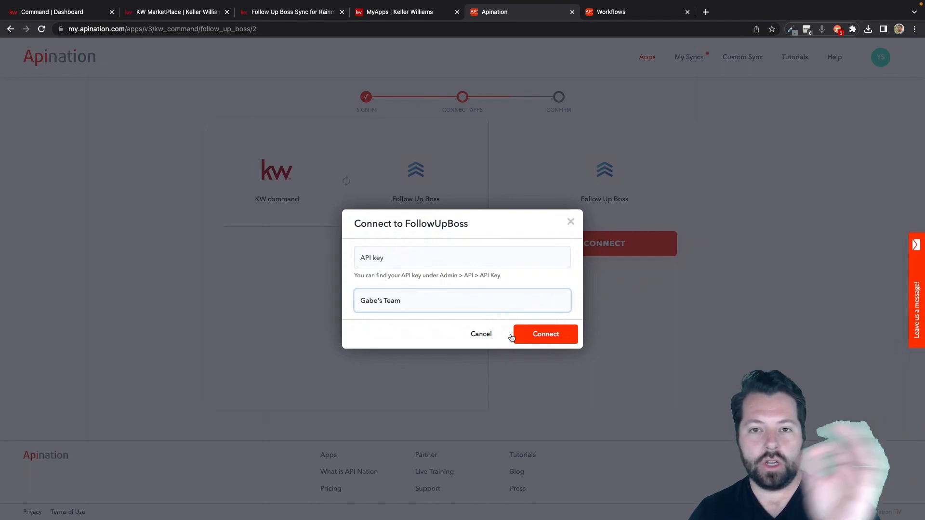
- Open Follow Up Boss in a separate browser tab and go to its API settings in the admin area
{"action": "left_click", "coordinate": [705, 12]}
{"action": "left_click", "coordinate": [495, 12]}
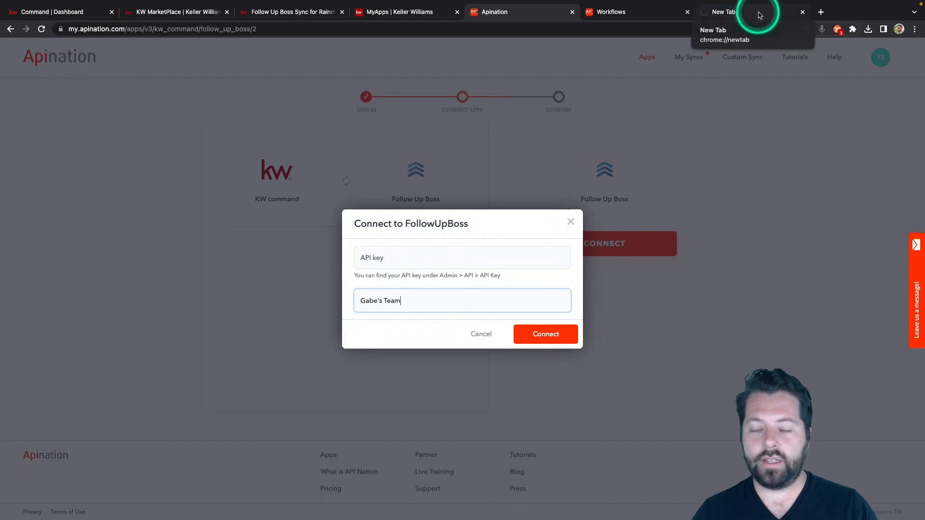
{"action": "left_click", "coordinate": [758, 13]}
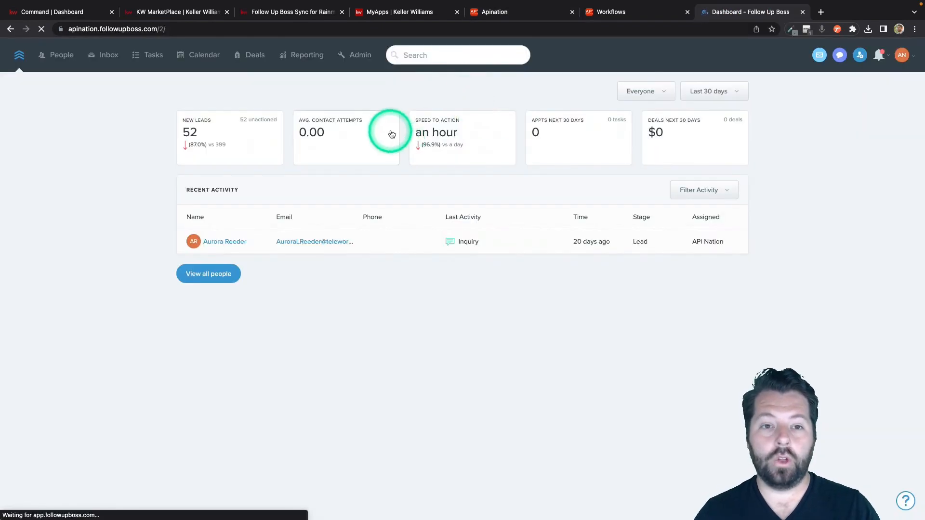
{"action": "left_click", "coordinate": [357, 57]}
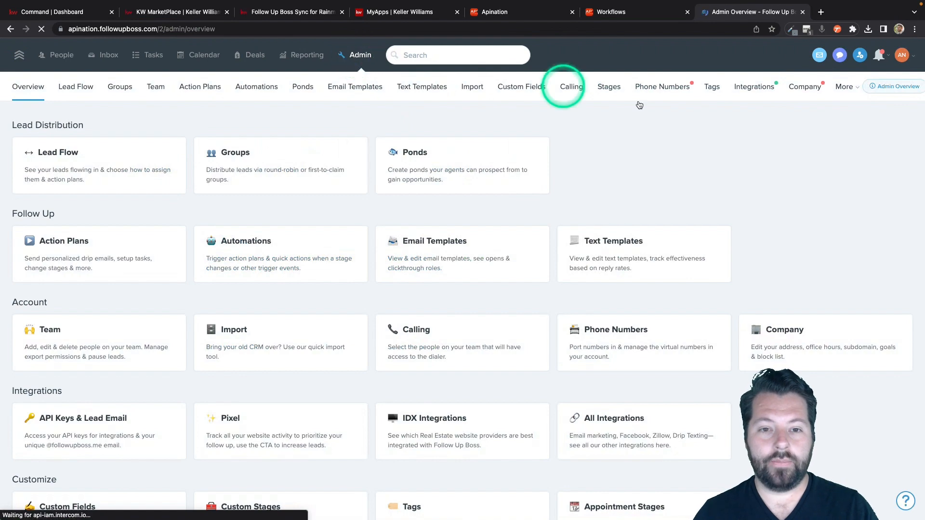
{"action": "left_click", "coordinate": [844, 88]}
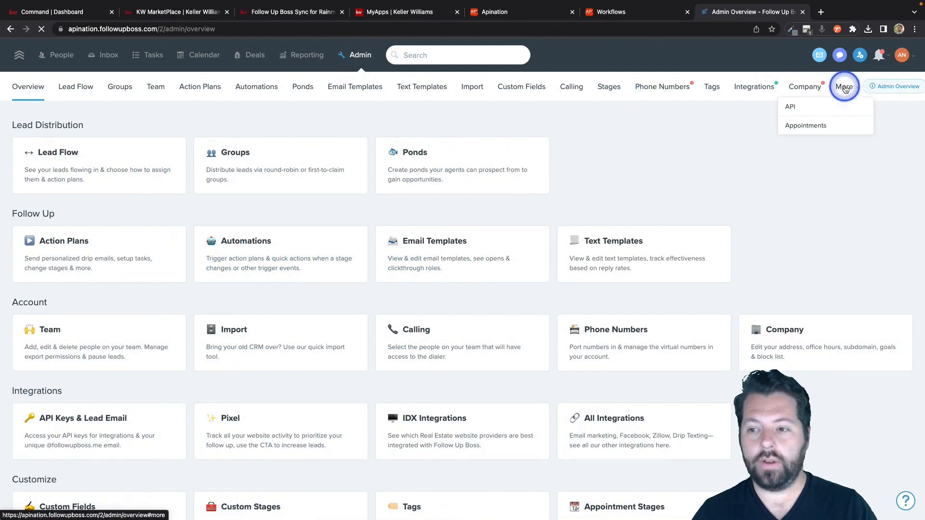
{"action": "left_click", "coordinate": [799, 107]}
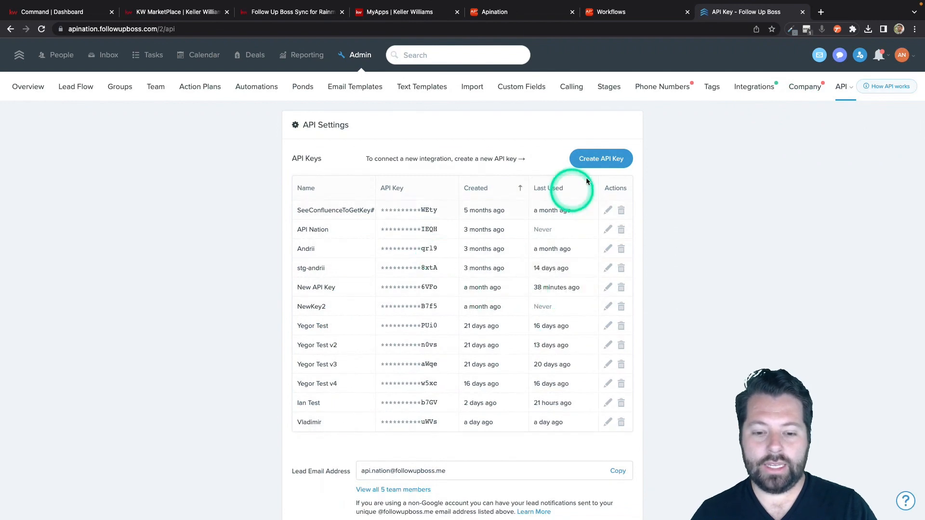
- Create an API key named "KW Command Rainmaker" and copy the generated key
{"action": "left_click", "coordinate": [601, 158]}
{"action": "left_click", "coordinate": [428, 180]}
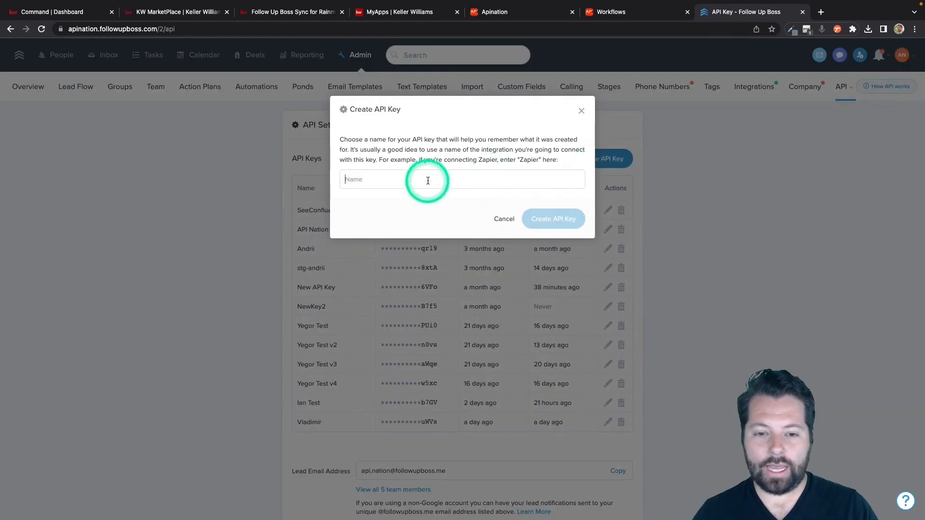
{"action": "type", "text": "KW Coammand Rainmaker"}
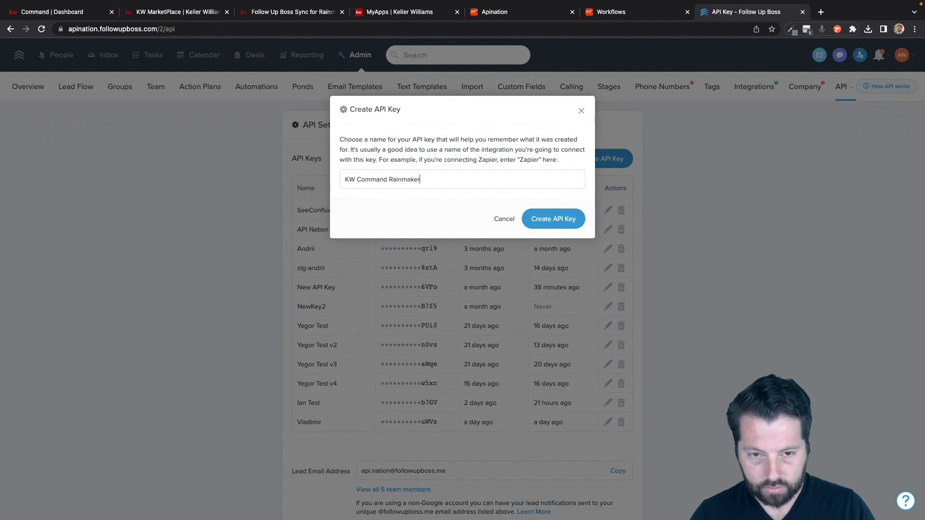
{"action": "left_click", "coordinate": [548, 219]}
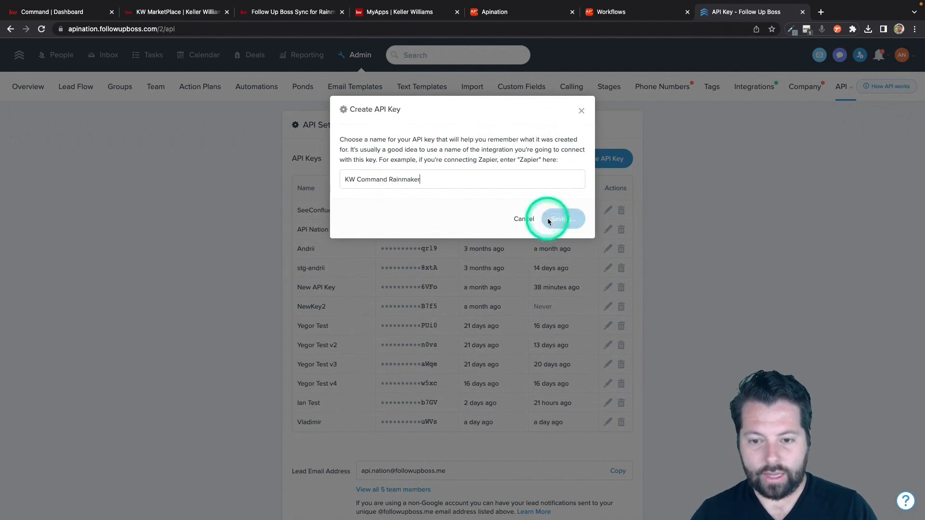
{"action": "left_click", "coordinate": [570, 159]}
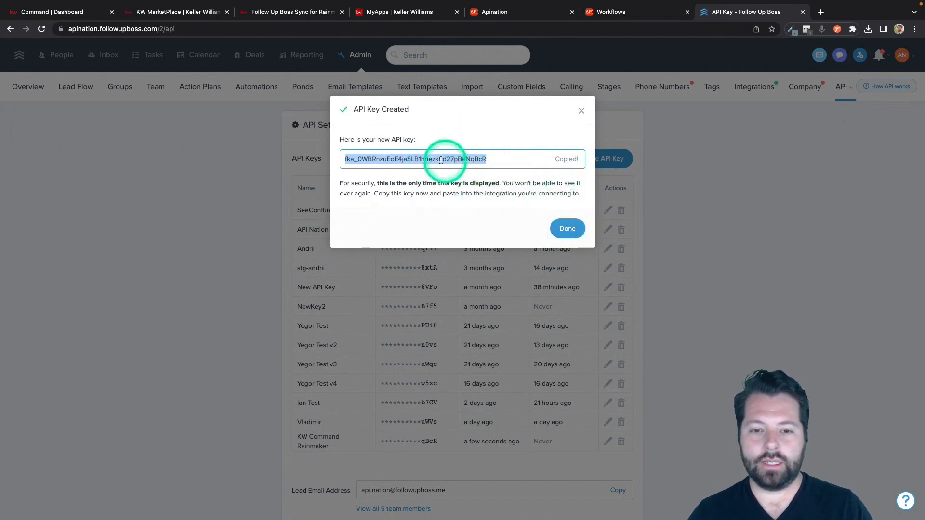
- Return to the Apination connection form, paste the API key and connect the Follow Up Boss account
{"action": "left_click", "coordinate": [522, 13]}
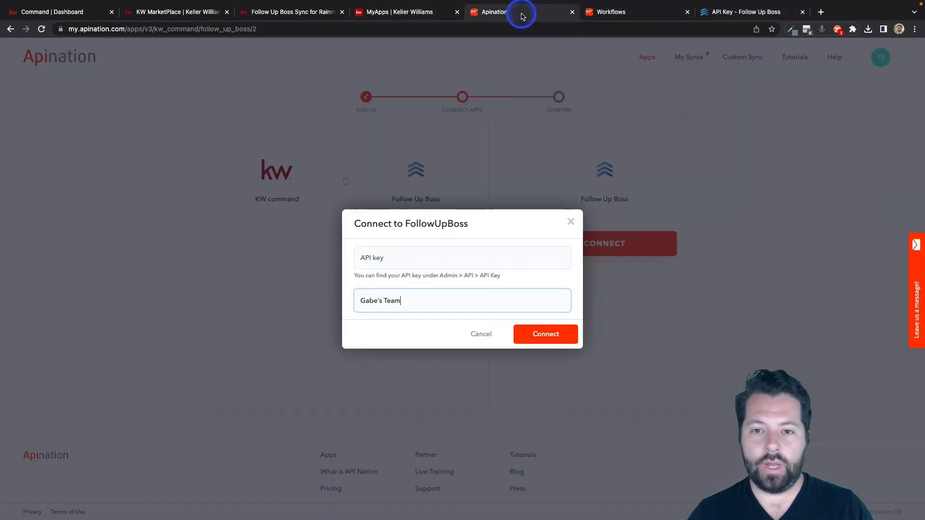
{"action": "left_click", "coordinate": [474, 255]}
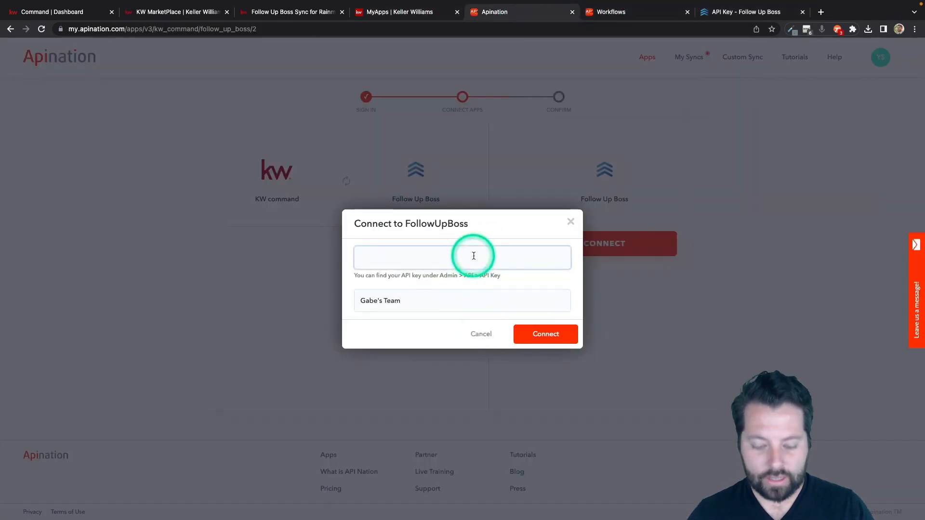
{"action": "key", "text": "super+v"}
{"action": "left_click", "coordinate": [549, 334]}
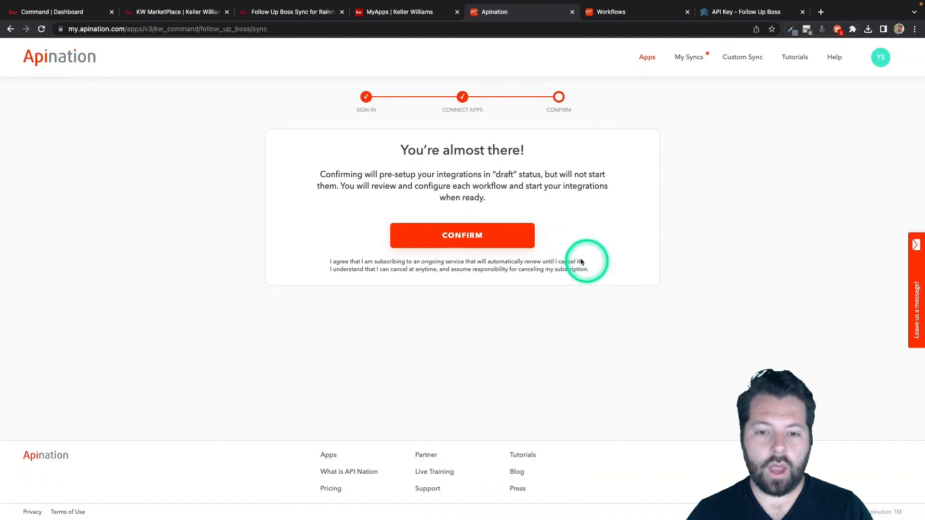
- Confirm the draft integrations and open the settings of the "KW command contacts to Follow Up Boss contacts" draft
{"action": "left_click", "coordinate": [463, 236]}
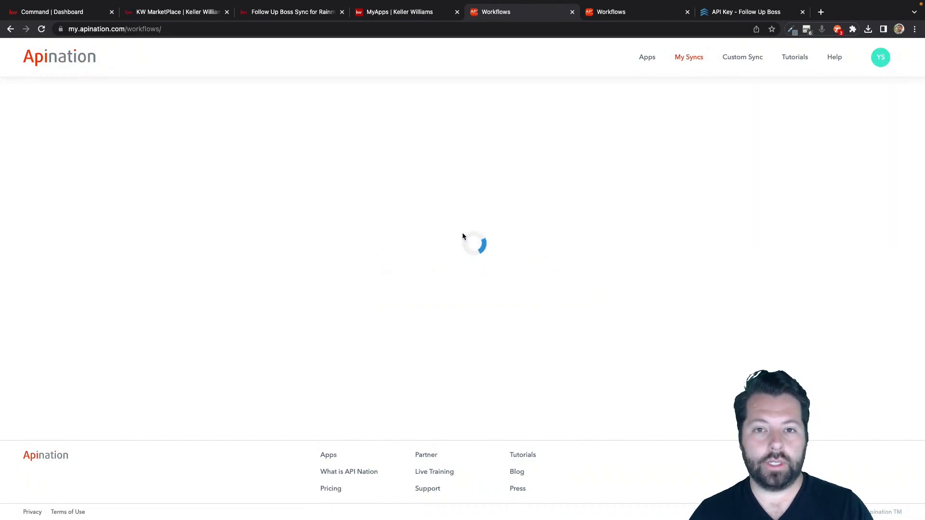
{"action": "left_click", "coordinate": [329, 334]}
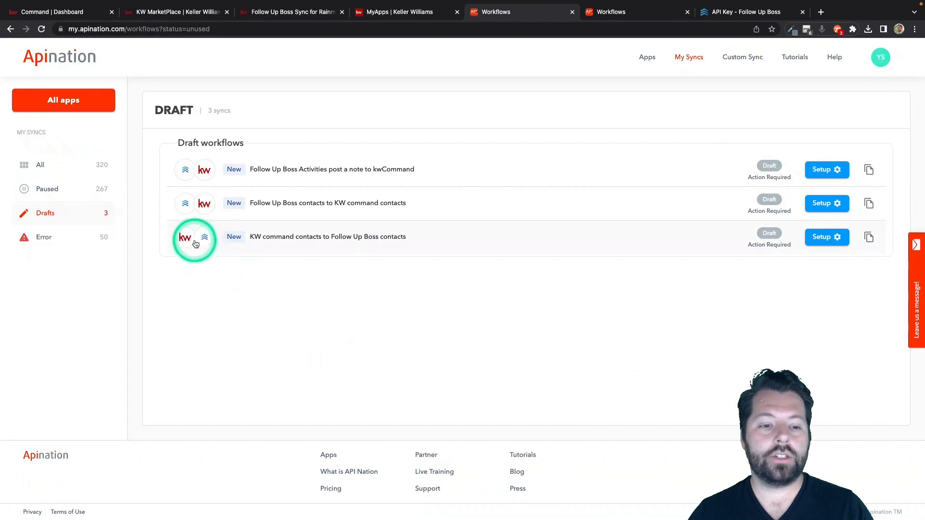
{"action": "left_click", "coordinate": [335, 240]}
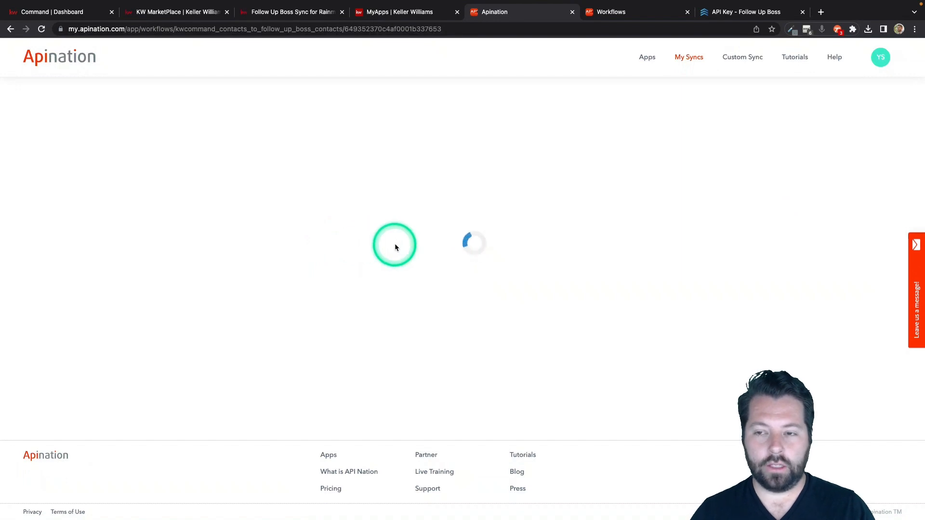
{"action": "scroll", "coordinate": [530, 260], "scroll_direction": "down", "scroll_amount": 5}
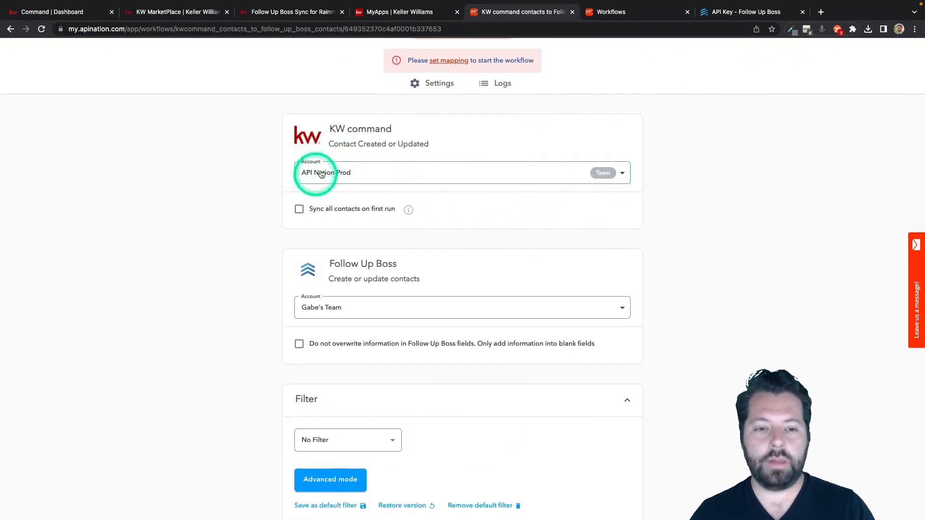
{"action": "scroll", "coordinate": [301, 208], "scroll_direction": "down", "scroll_amount": 1}
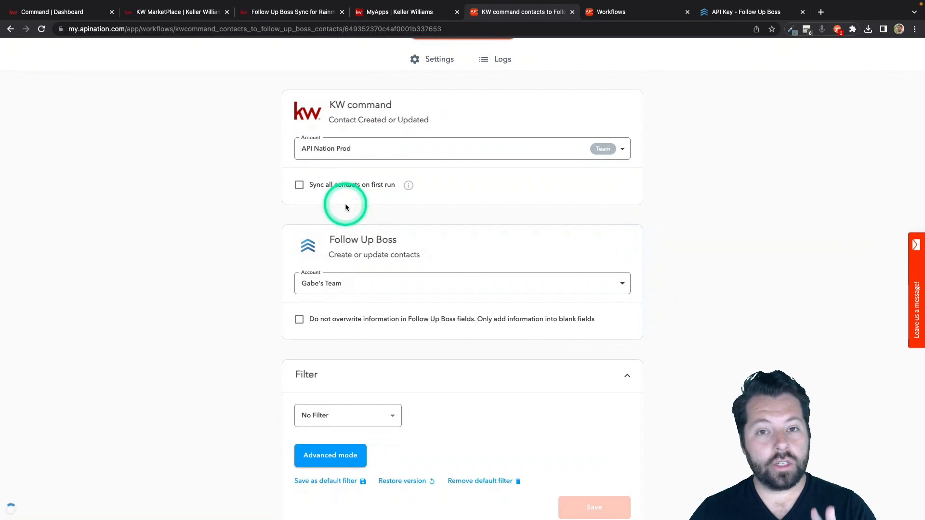
- Turn the KW command option to sync all contacts on first run on and back off
{"action": "left_click", "coordinate": [298, 186]}
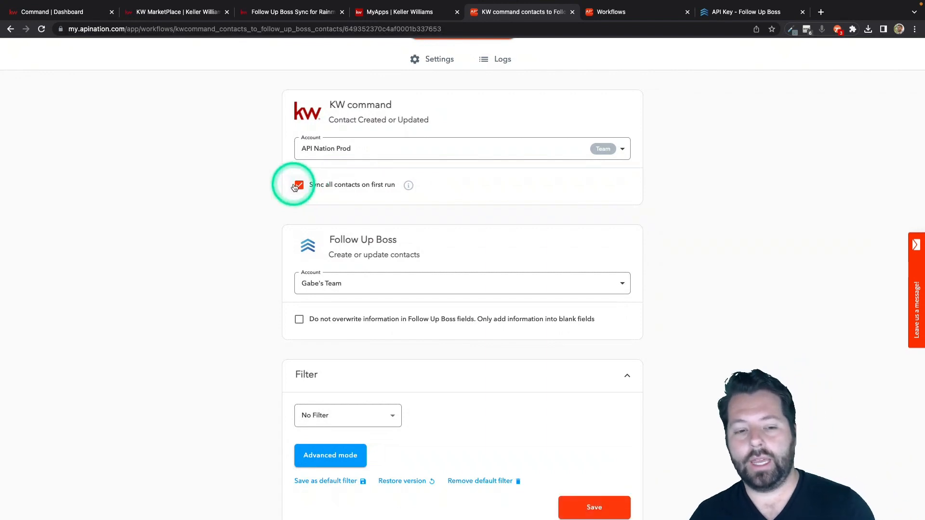
{"action": "left_click", "coordinate": [299, 186]}
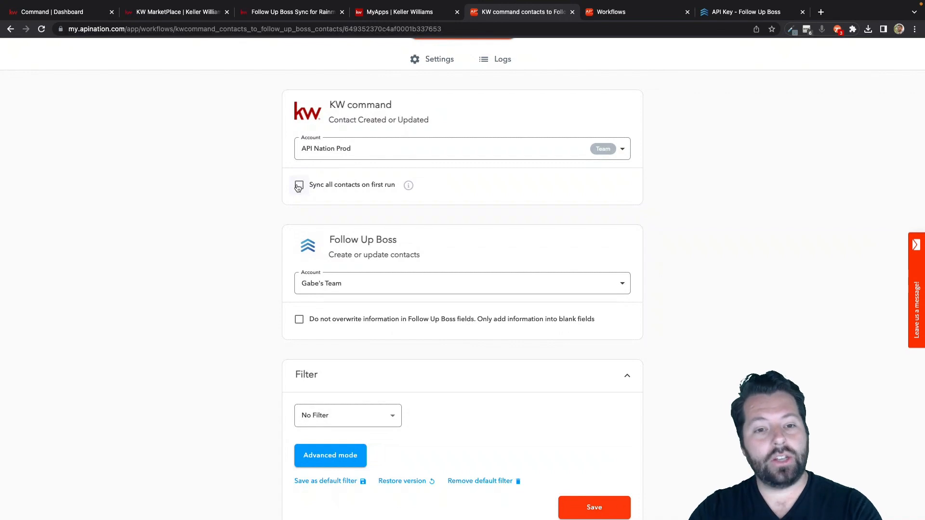
{"action": "left_click", "coordinate": [298, 186]}
{"action": "left_click", "coordinate": [317, 230]}
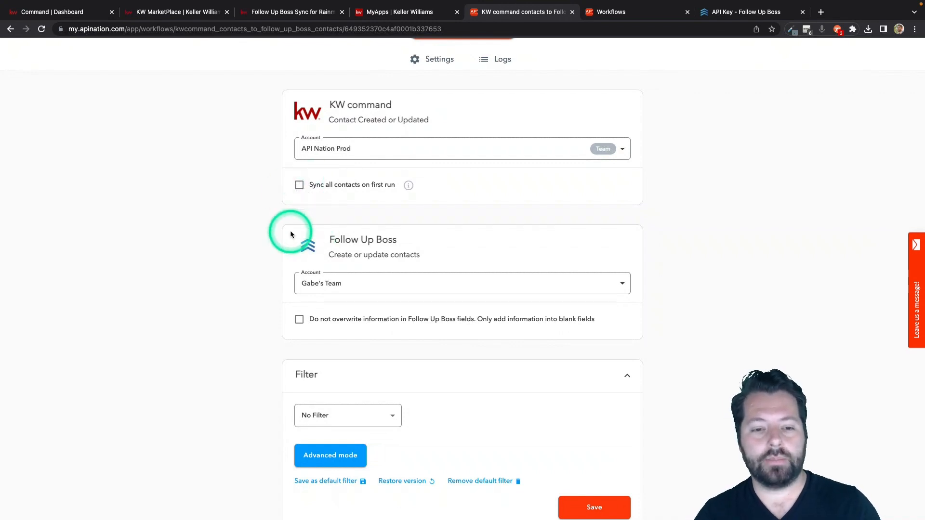
- Enable the Follow Up Boss option that prevents overwriting existing information and only adds data into blank fields
{"action": "scroll", "coordinate": [280, 291], "scroll_direction": "down", "scroll_amount": 5}
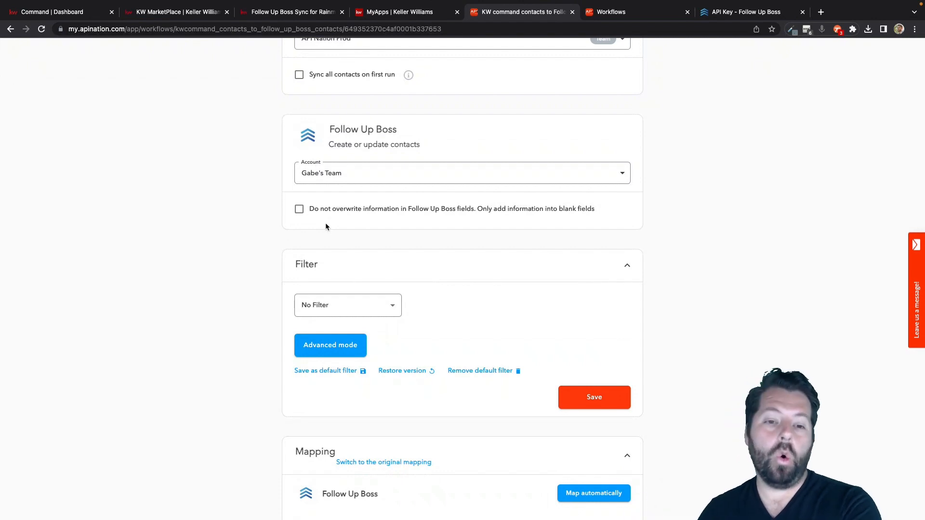
{"action": "left_click", "coordinate": [299, 210]}
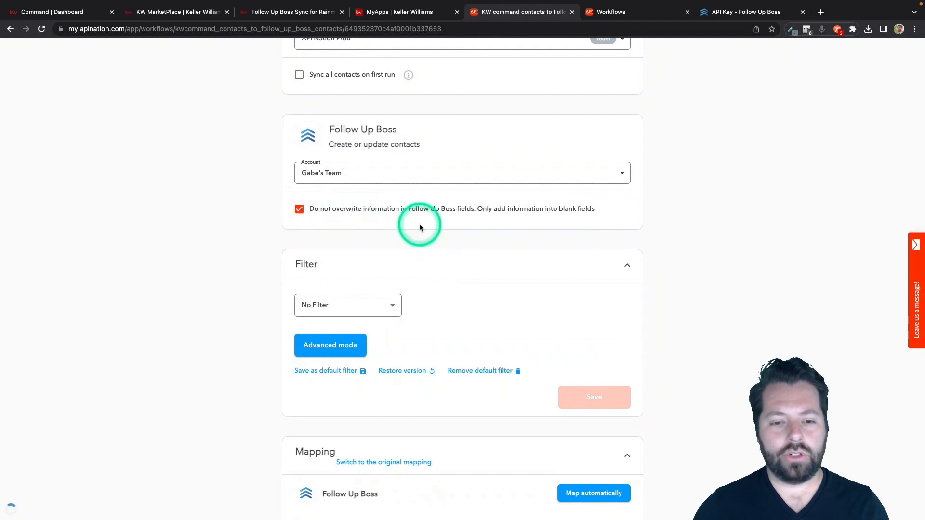
- Set the contact filter to Tags, contains (case insensitive), with the value ISA
{"action": "scroll", "coordinate": [467, 274], "scroll_direction": "down", "scroll_amount": 5}
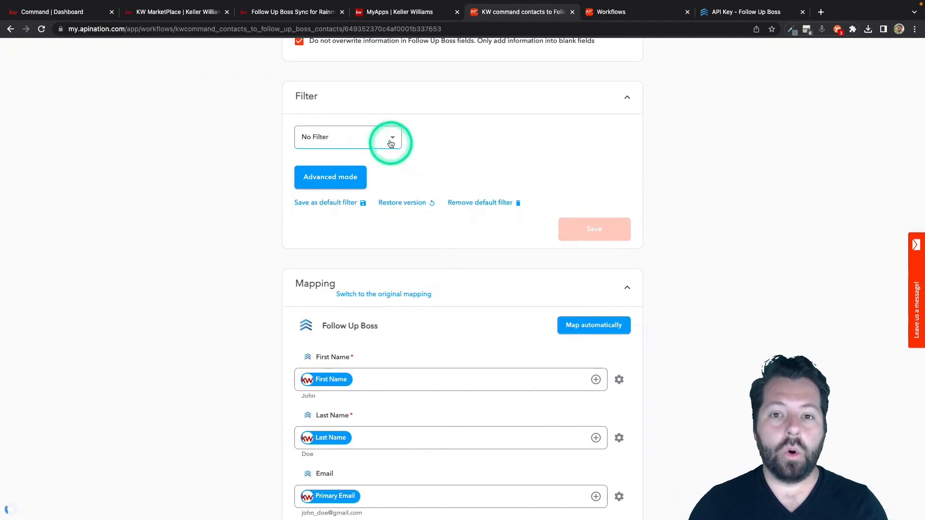
{"action": "left_click", "coordinate": [394, 141]}
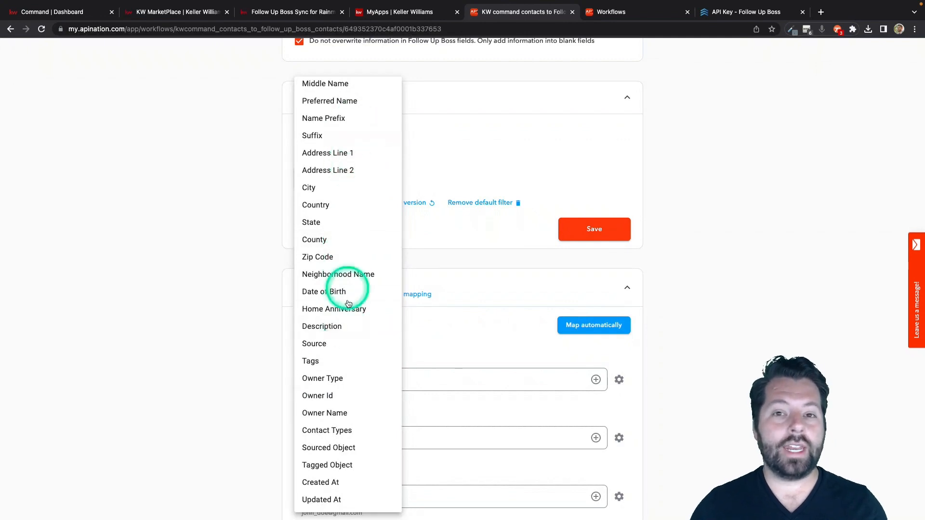
{"action": "scroll", "coordinate": [364, 340], "scroll_direction": "up", "scroll_amount": 3}
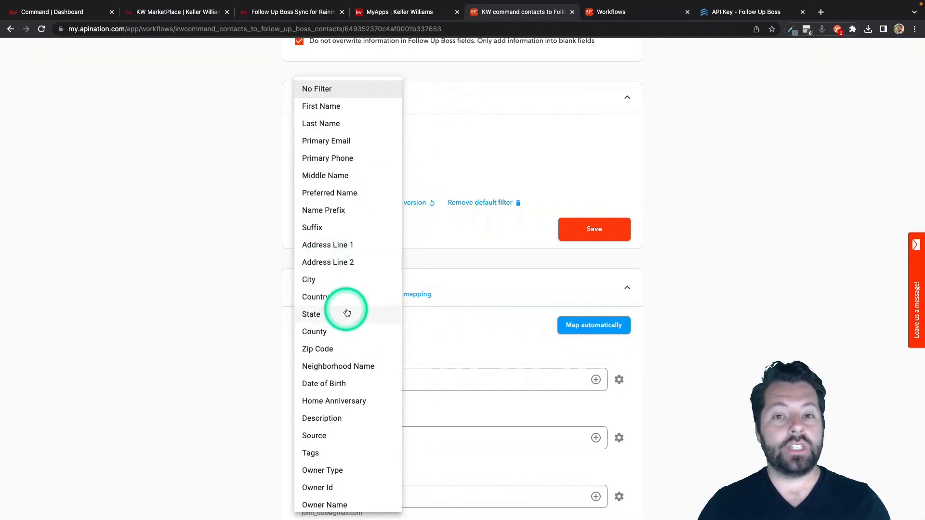
{"action": "scroll", "coordinate": [346, 311], "scroll_direction": "down", "scroll_amount": 3}
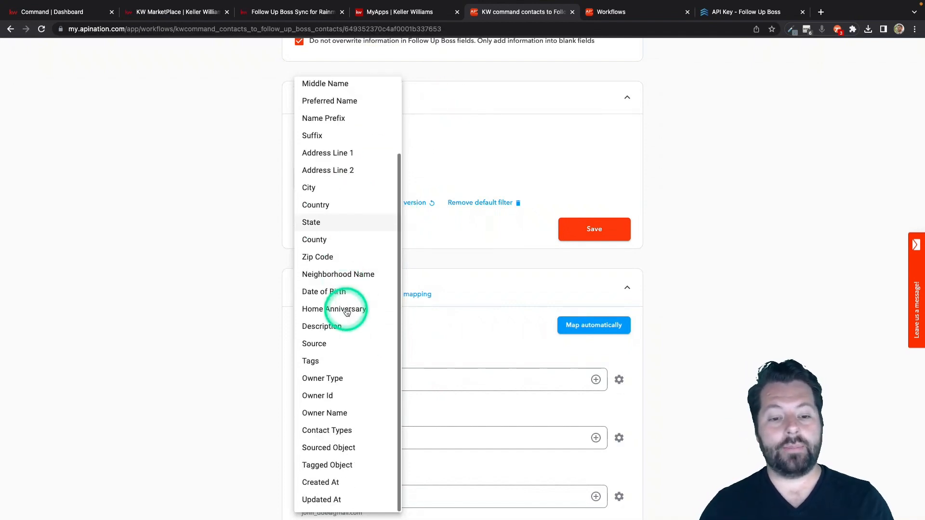
{"action": "left_click", "coordinate": [322, 363]}
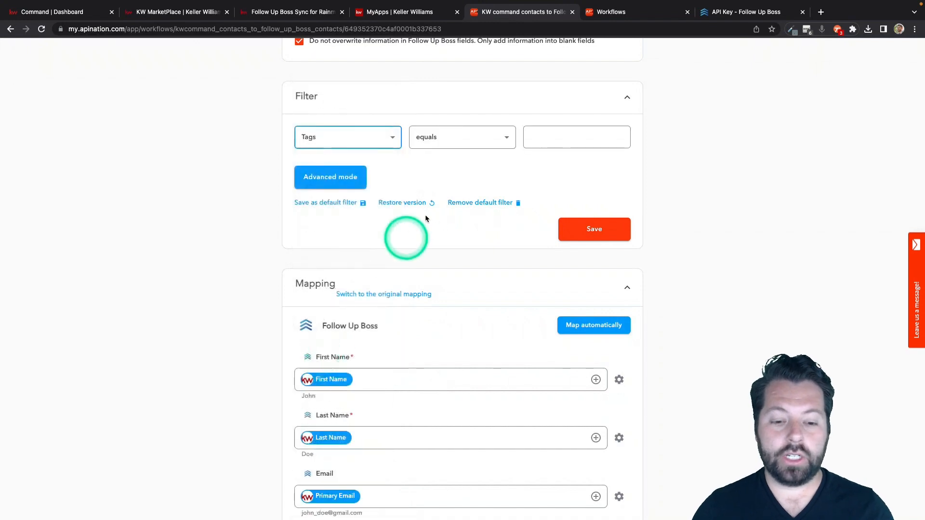
{"action": "left_click", "coordinate": [482, 137]}
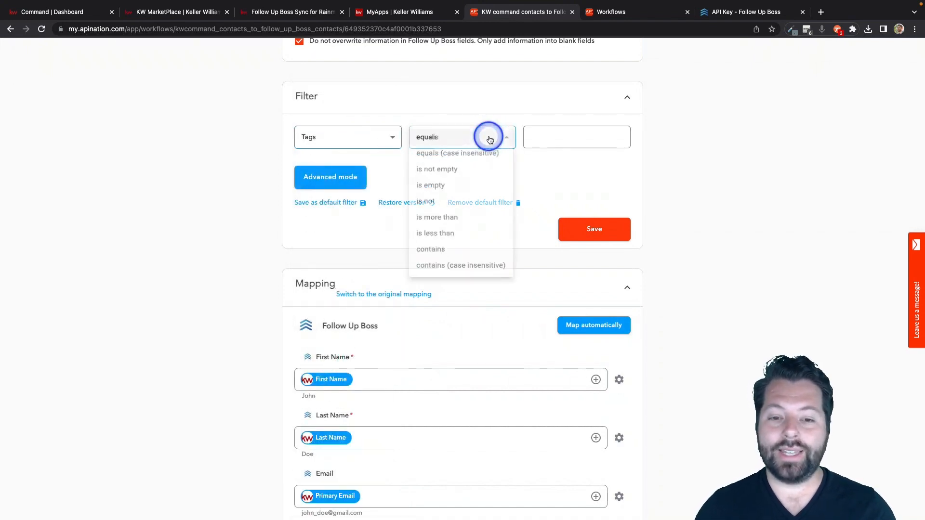
{"action": "left_click", "coordinate": [443, 276]}
{"action": "left_click", "coordinate": [549, 132]}
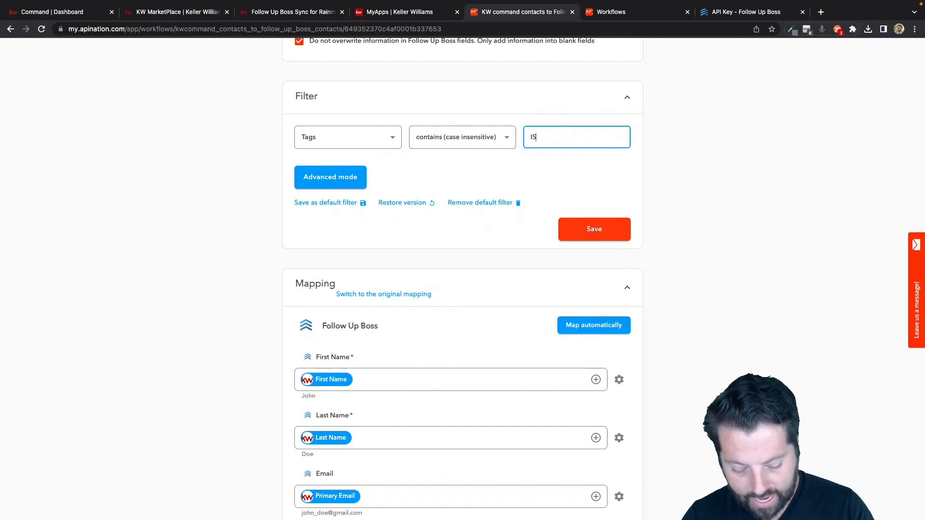
{"action": "left_click", "coordinate": [527, 172]}
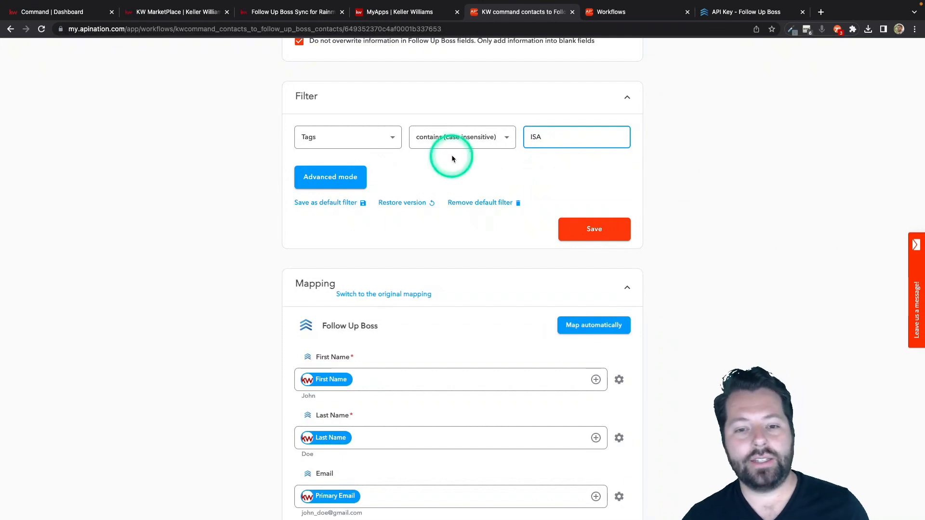
- Change the filter to match Owner Name and replace its value with the agent's last name
{"action": "left_click", "coordinate": [393, 139]}
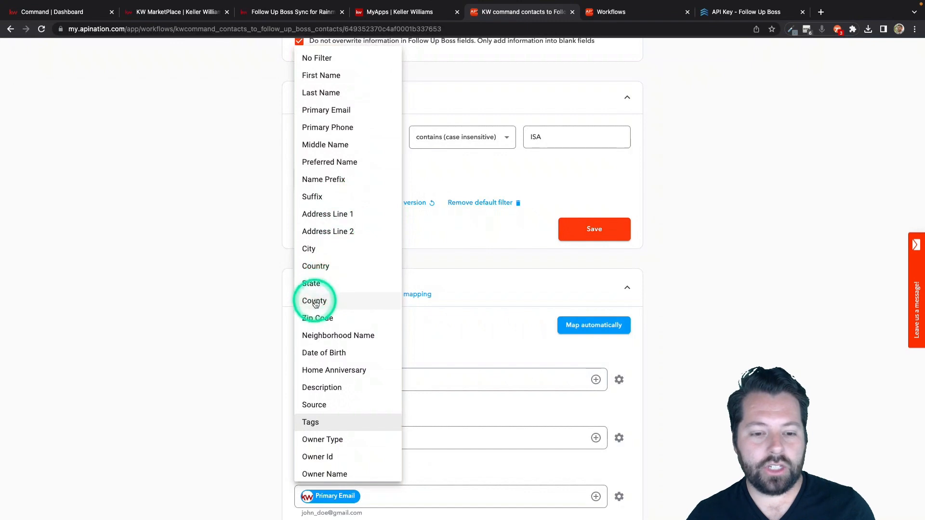
{"action": "left_click", "coordinate": [335, 474]}
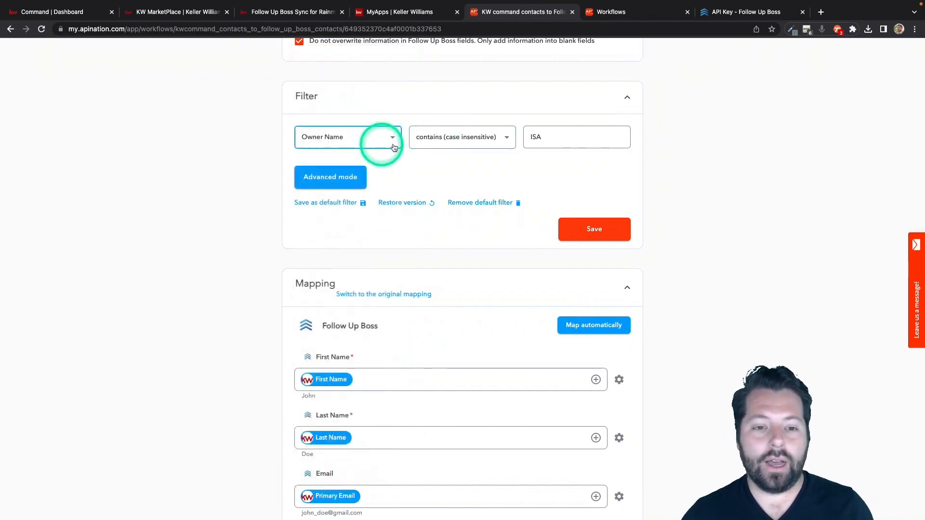
{"action": "double_click", "coordinate": [562, 139]}
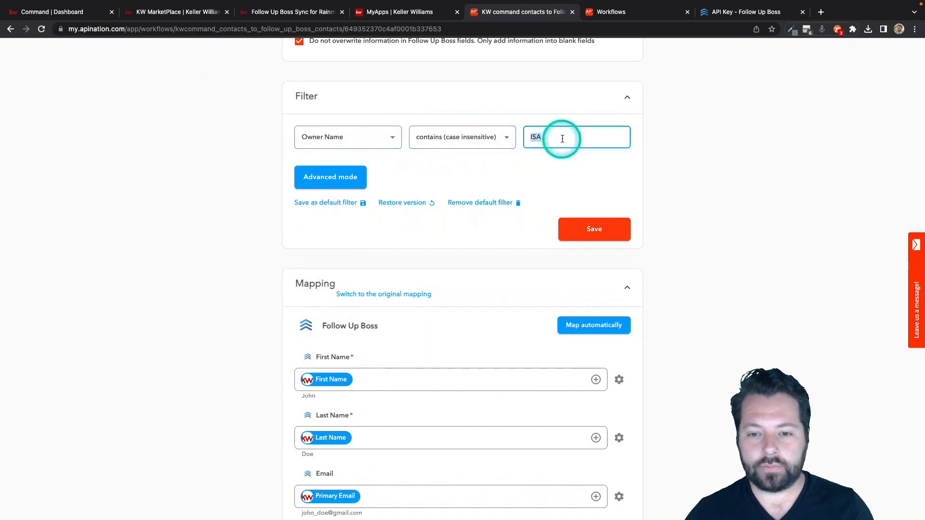
{"action": "type", "text": "Go"}
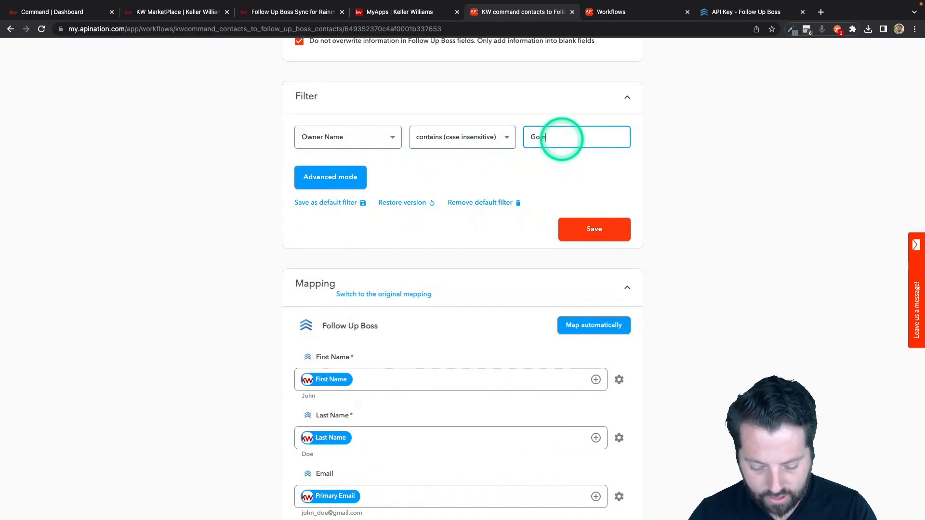
{"action": "type", "text": "mex"}
{"action": "left_click", "coordinate": [518, 194]}
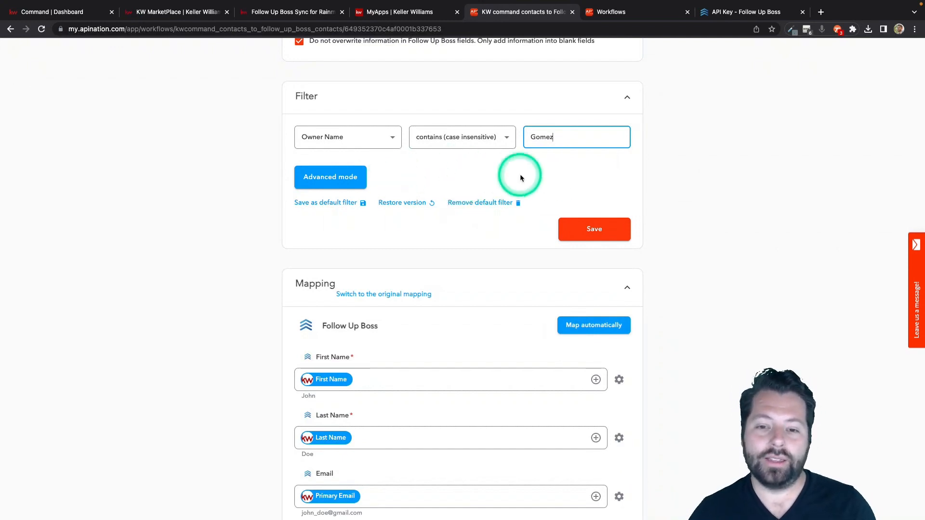
- Reset the contact filter to No Filter
{"action": "scroll", "coordinate": [517, 175], "scroll_direction": "up", "scroll_amount": 1}
{"action": "scroll", "coordinate": [376, 232], "scroll_direction": "up", "scroll_amount": 2}
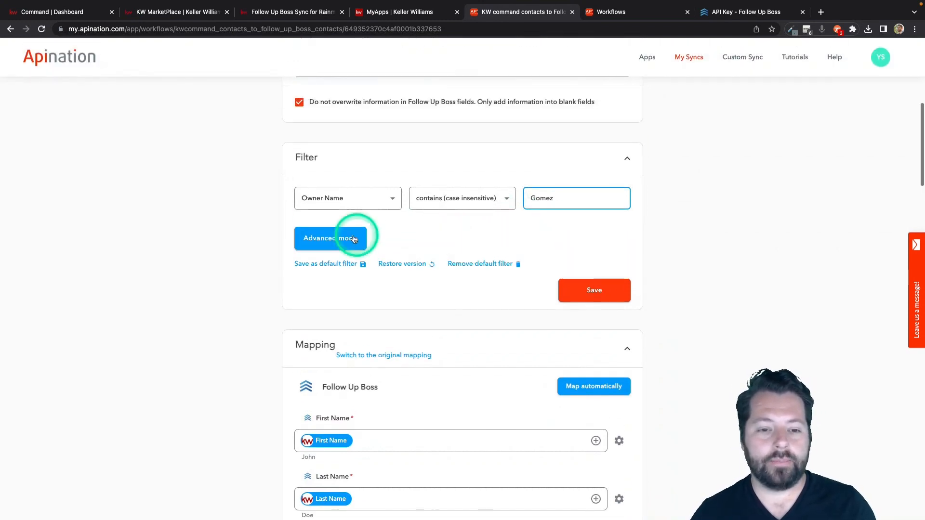
{"action": "left_click", "coordinate": [373, 198]}
{"action": "left_click", "coordinate": [326, 57]}
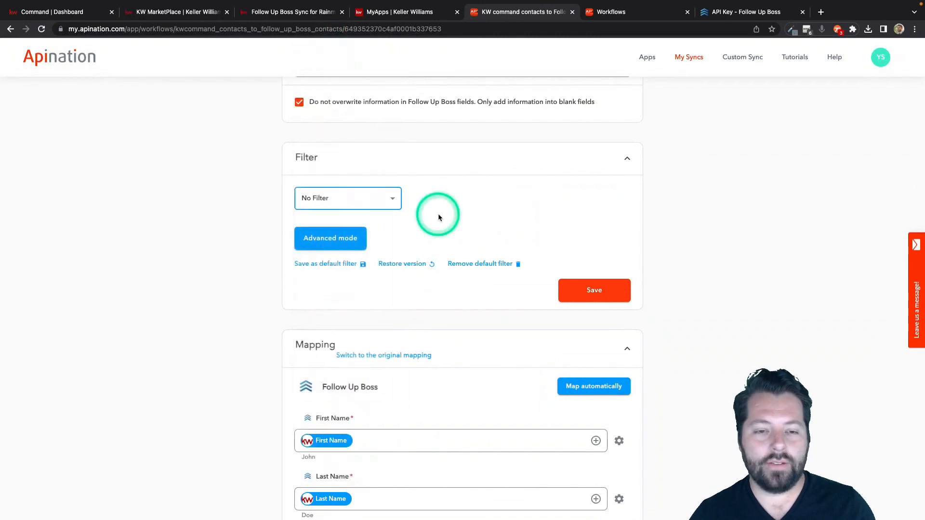
- Review the Follow Up Boss mapping of the name, email, phone and address fields
{"action": "scroll", "coordinate": [456, 189], "scroll_direction": "down", "scroll_amount": 10}
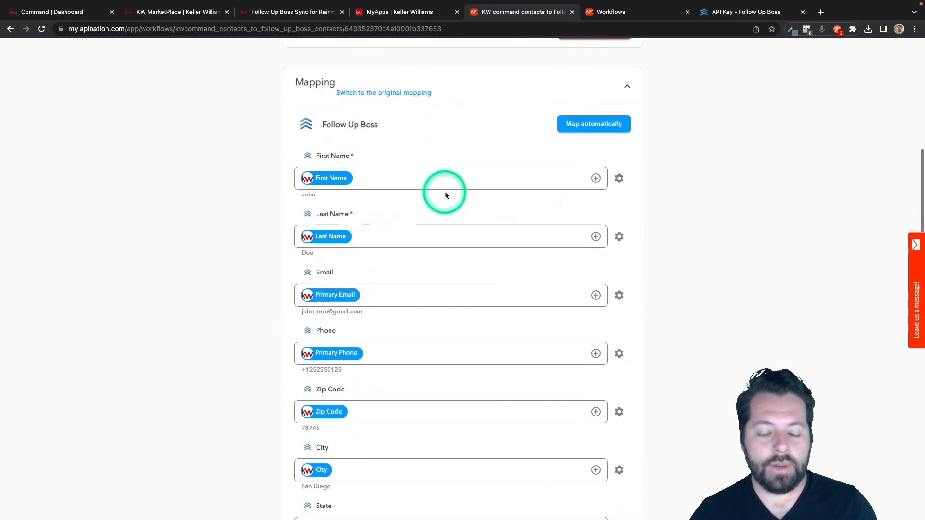
{"action": "left_click", "coordinate": [310, 182]}
{"action": "left_click", "coordinate": [327, 237]}
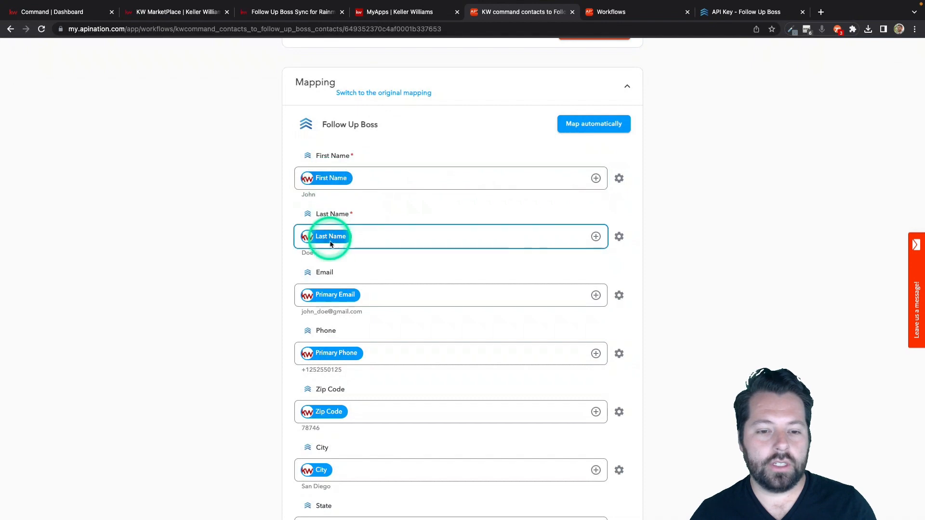
{"action": "left_click", "coordinate": [330, 296]}
{"action": "left_click", "coordinate": [331, 354]}
{"action": "scroll", "coordinate": [332, 357], "scroll_direction": "down", "scroll_amount": 4}
{"action": "left_click", "coordinate": [334, 361]}
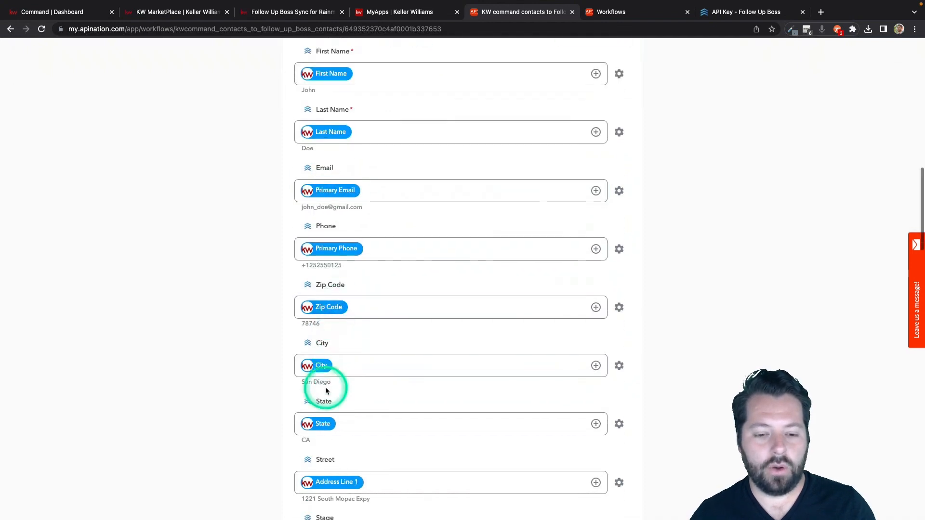
- Examine the remaining mapping fields, including source, tags, assigned agent, notes, additional phones and the custom fields
{"action": "scroll", "coordinate": [326, 386], "scroll_direction": "down", "scroll_amount": 11}
{"action": "scroll", "coordinate": [326, 388], "scroll_direction": "down", "scroll_amount": 11}
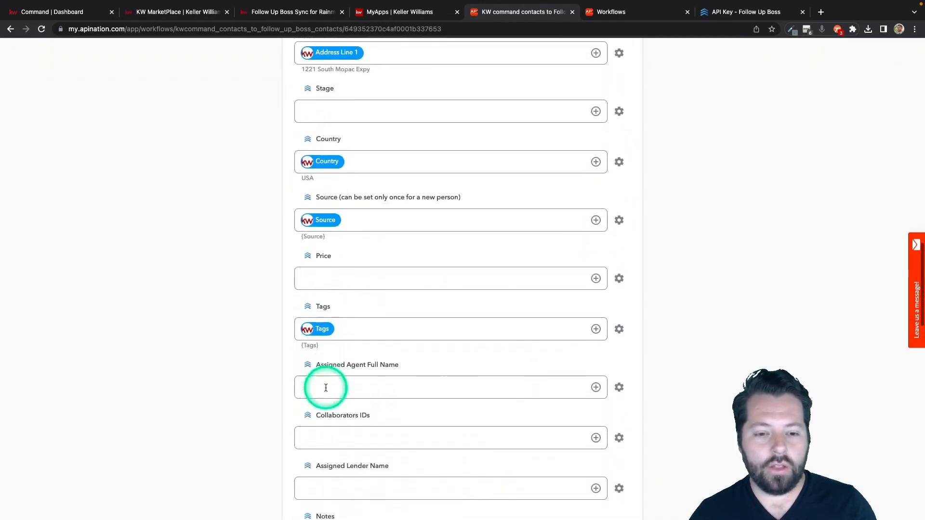
{"action": "left_click", "coordinate": [368, 215]}
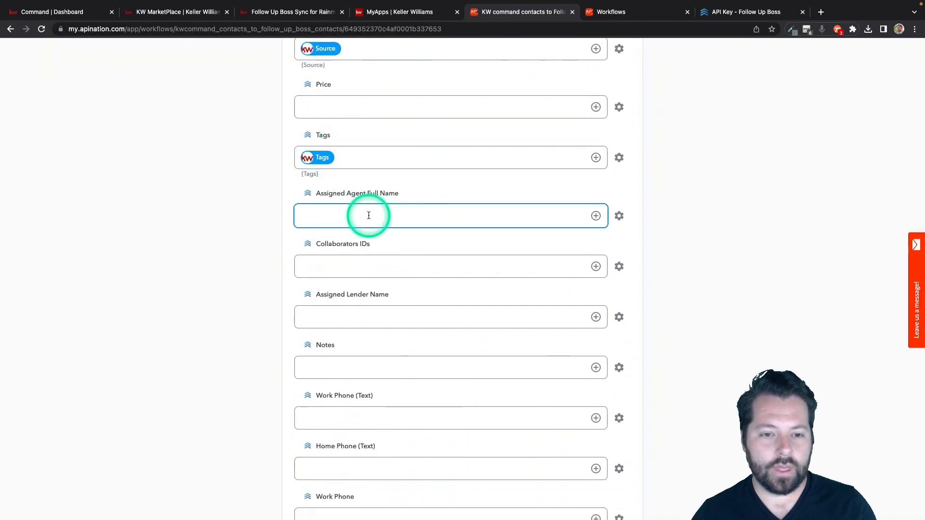
{"action": "left_click", "coordinate": [316, 163]}
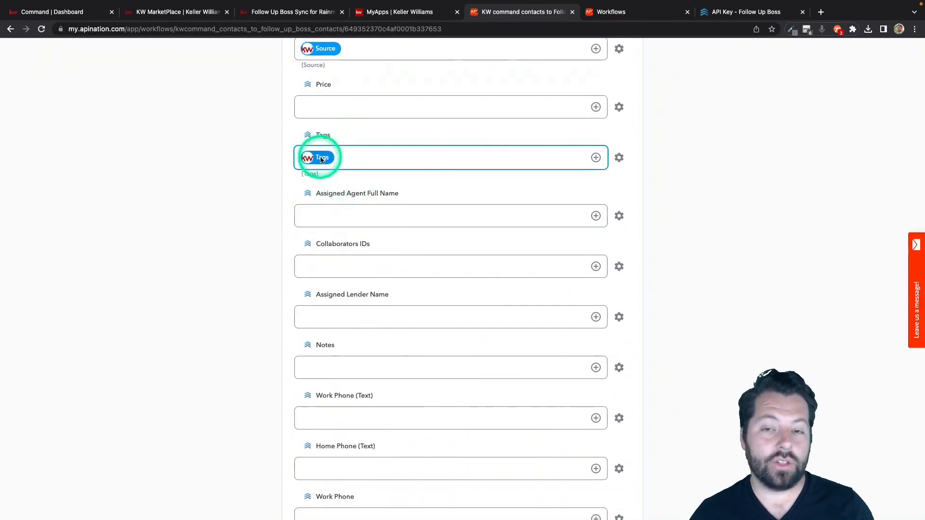
{"action": "scroll", "coordinate": [321, 212], "scroll_direction": "up", "scroll_amount": 2}
{"action": "left_click", "coordinate": [321, 213]}
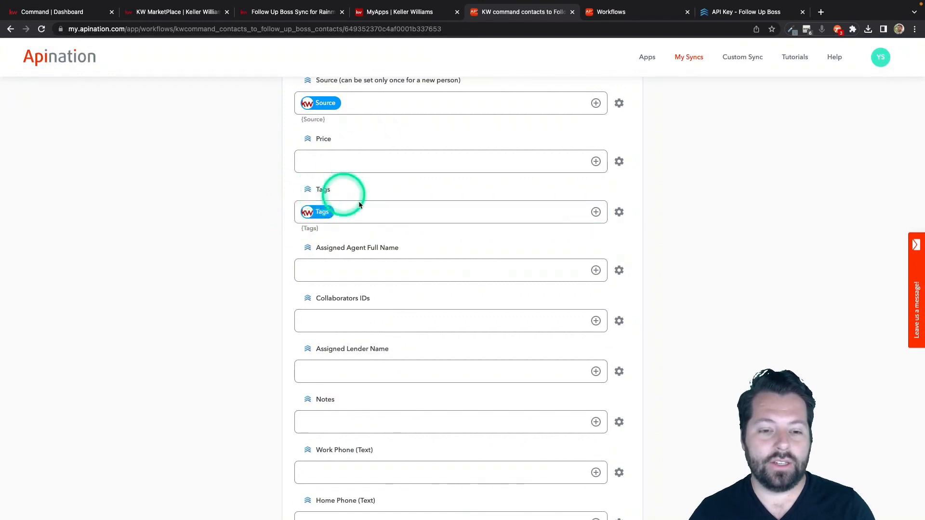
{"action": "scroll", "coordinate": [431, 266], "scroll_direction": "down", "scroll_amount": 5}
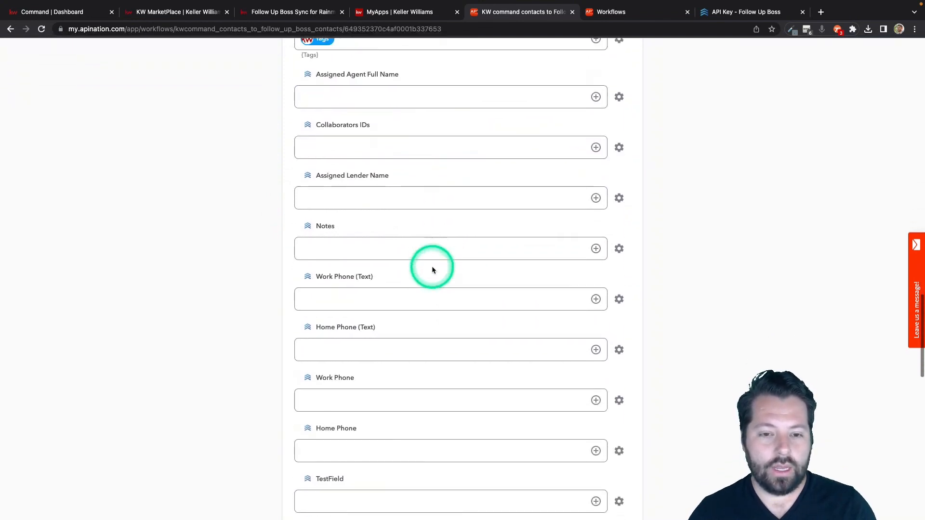
{"action": "scroll", "coordinate": [432, 268], "scroll_direction": "down", "scroll_amount": 8}
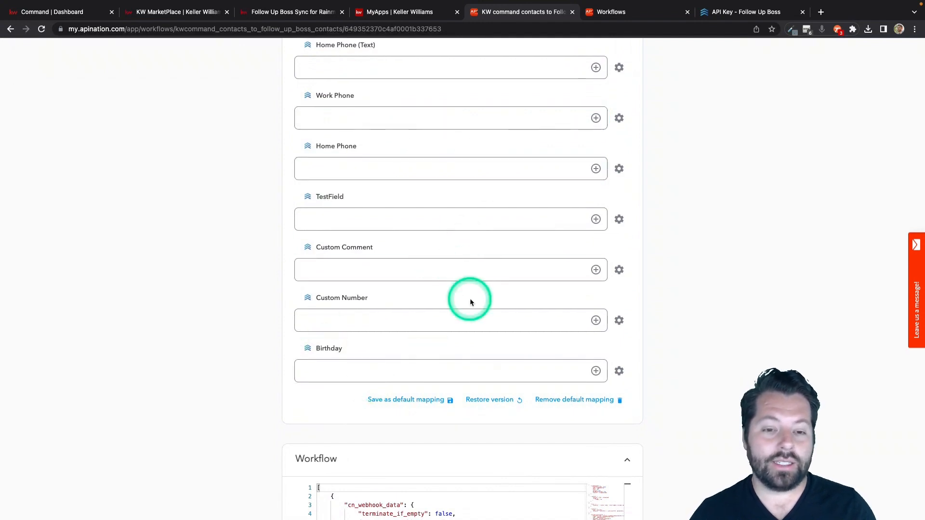
{"action": "left_click", "coordinate": [487, 272]}
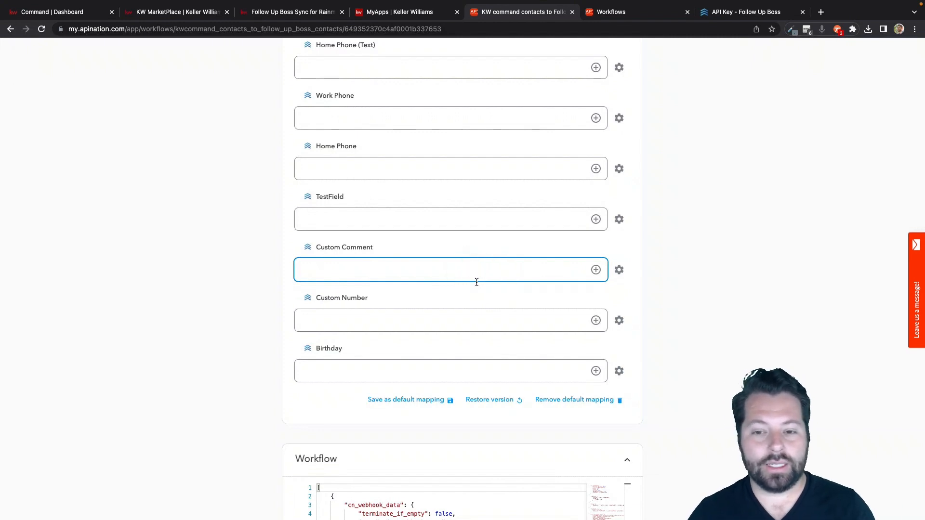
- Map the Follow Up Boss Home Phone field to the KW Primary Phone field, searching for "phone"
{"action": "left_click", "coordinate": [596, 168]}
{"action": "left_click", "coordinate": [411, 196]}
{"action": "type", "text": "P"}
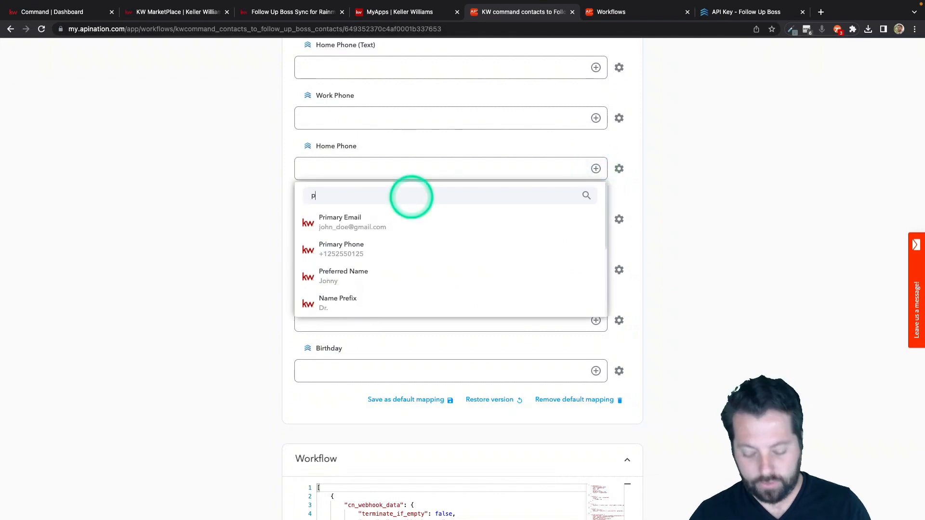
{"action": "type", "text": "hone"}
{"action": "left_click", "coordinate": [393, 221]}
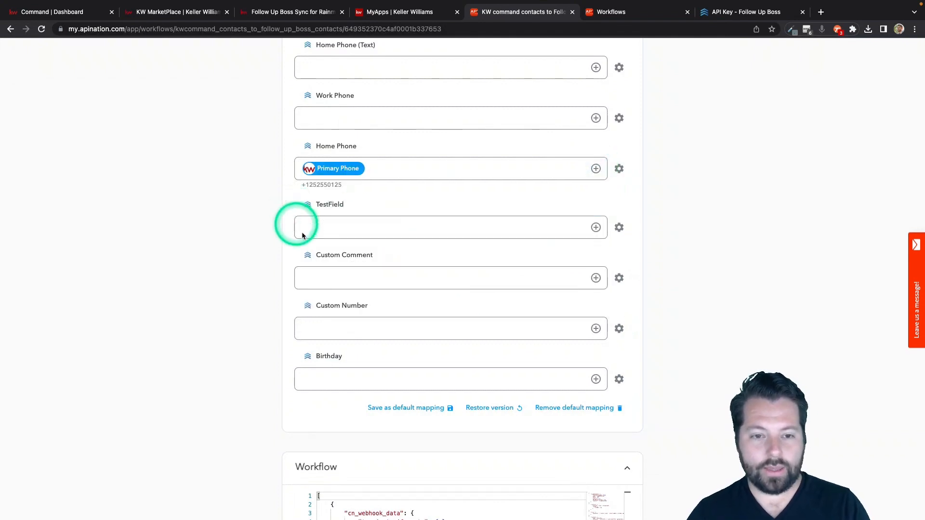
- Map the Follow Up Boss Notes field to the KW Description field, searching for "des"
{"action": "scroll", "coordinate": [341, 295], "scroll_direction": "up", "scroll_amount": 3}
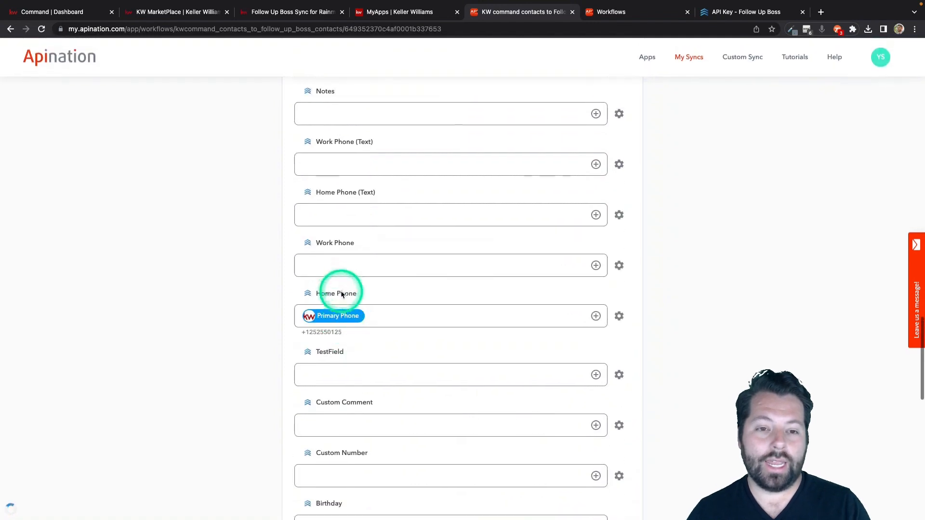
{"action": "scroll", "coordinate": [341, 295], "scroll_direction": "up", "scroll_amount": 5}
{"action": "scroll", "coordinate": [341, 295], "scroll_direction": "up", "scroll_amount": 1}
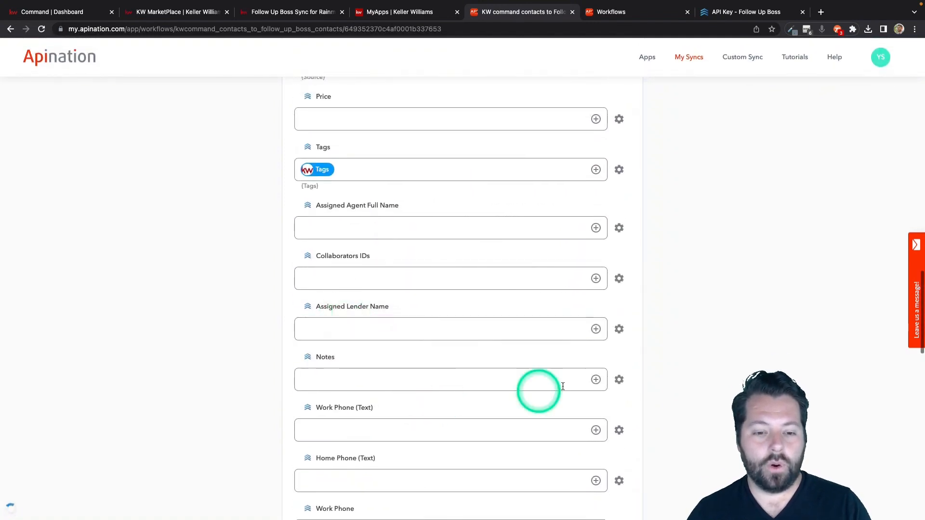
{"action": "left_click", "coordinate": [593, 379]}
{"action": "left_click", "coordinate": [418, 406]}
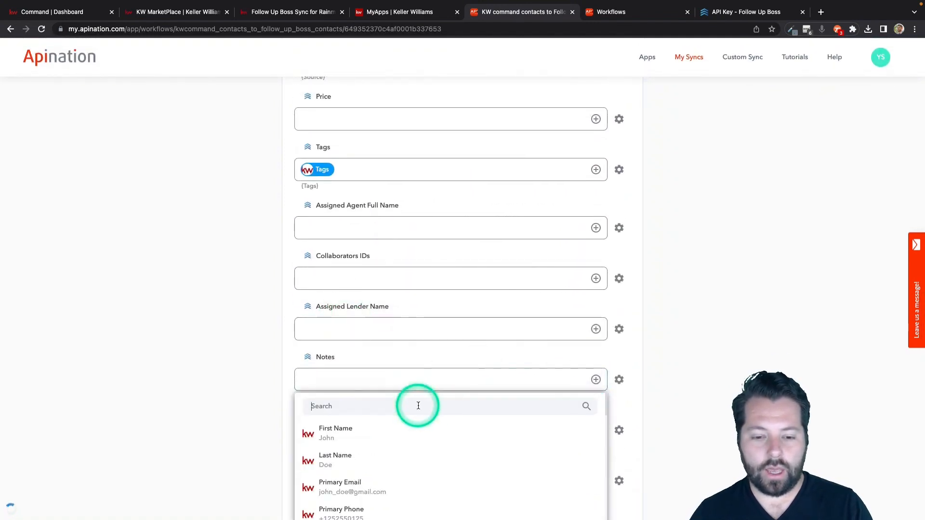
{"action": "type", "text": "des"}
{"action": "left_click", "coordinate": [407, 443]}
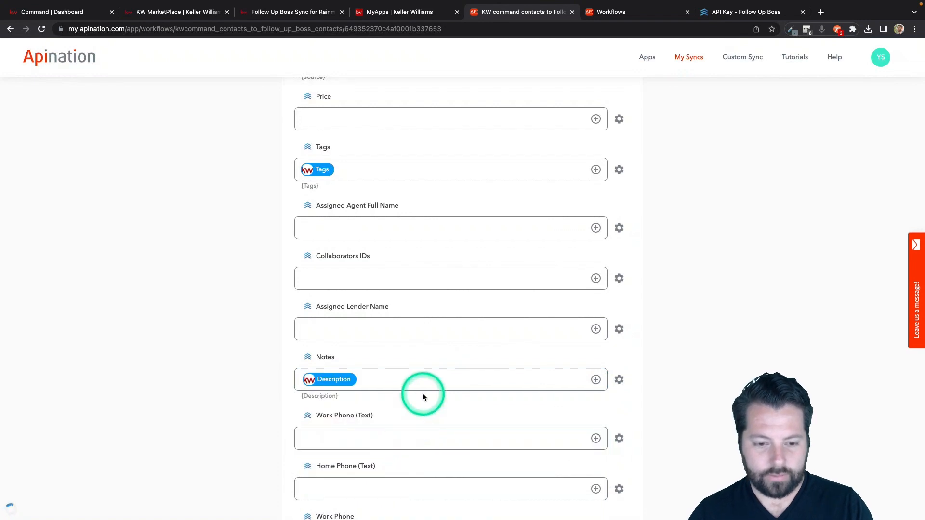
- Activate the KW command contacts to Follow Up Boss contacts sync
{"action": "scroll", "coordinate": [423, 394], "scroll_direction": "up", "scroll_amount": 3}
{"action": "scroll", "coordinate": [423, 393], "scroll_direction": "up", "scroll_amount": 3}
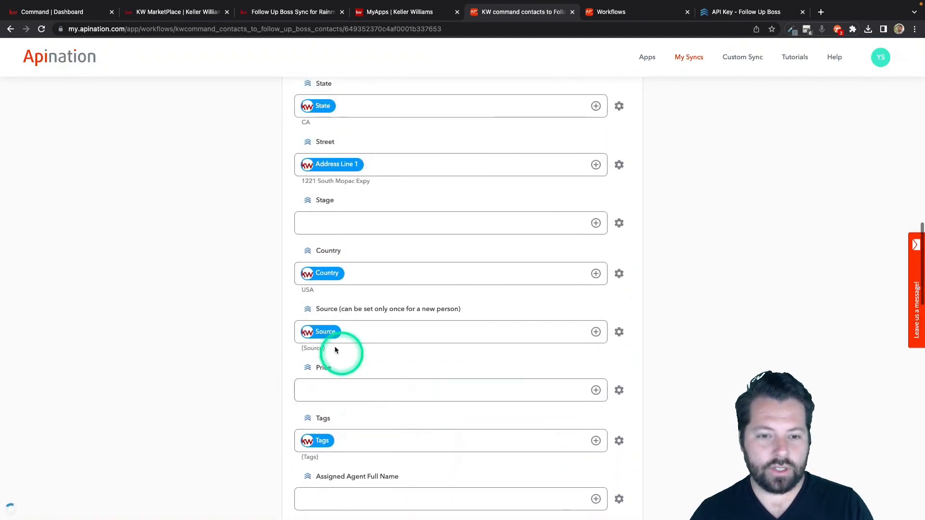
{"action": "scroll", "coordinate": [381, 349], "scroll_direction": "up", "scroll_amount": 15}
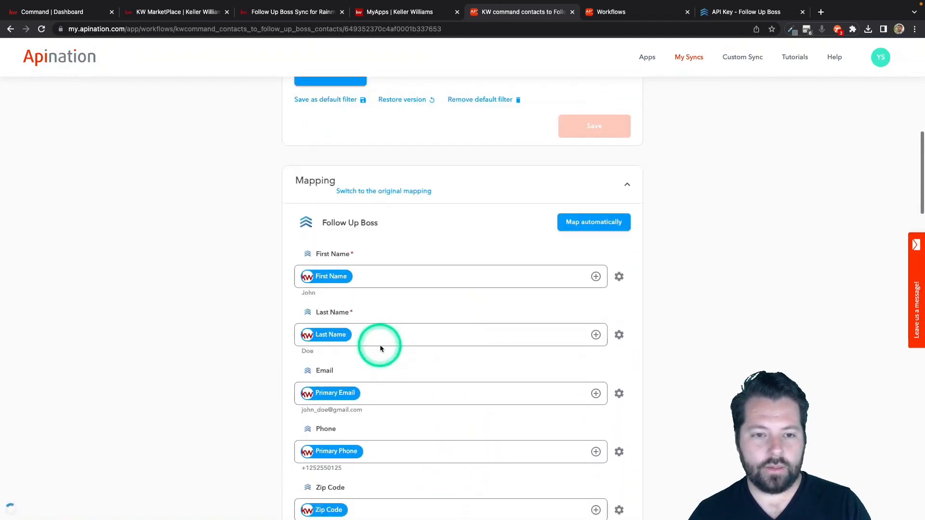
{"action": "left_click", "coordinate": [484, 172]}
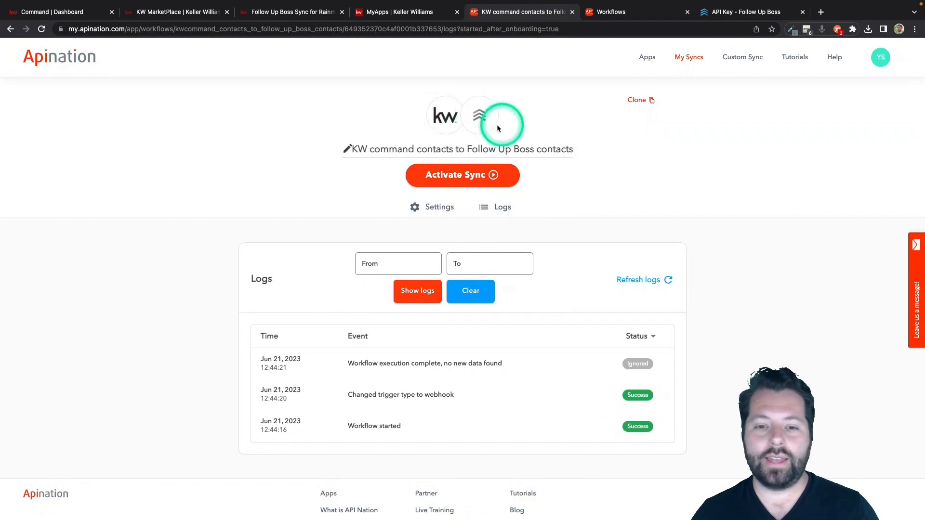
- Open the draft workflow Follow Up Boss contacts to KW command contacts
{"action": "left_click", "coordinate": [690, 59]}
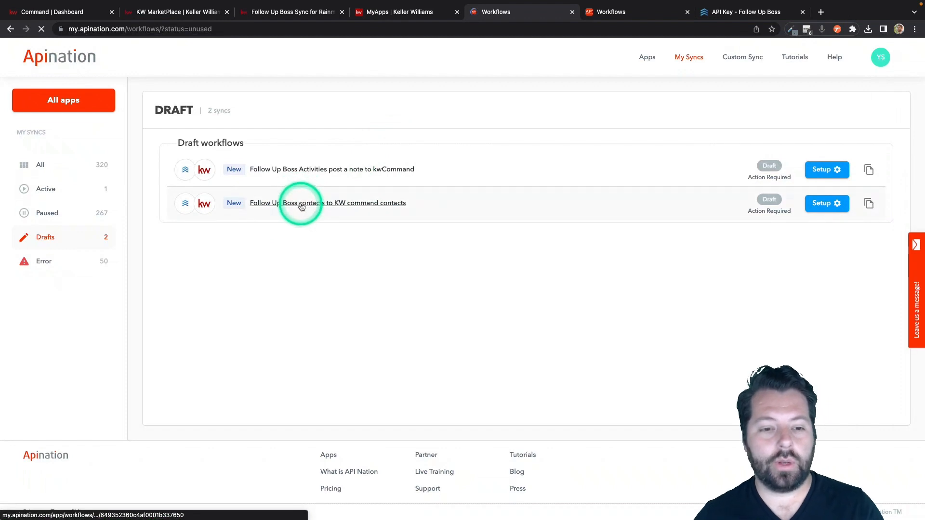
{"action": "left_click", "coordinate": [300, 207]}
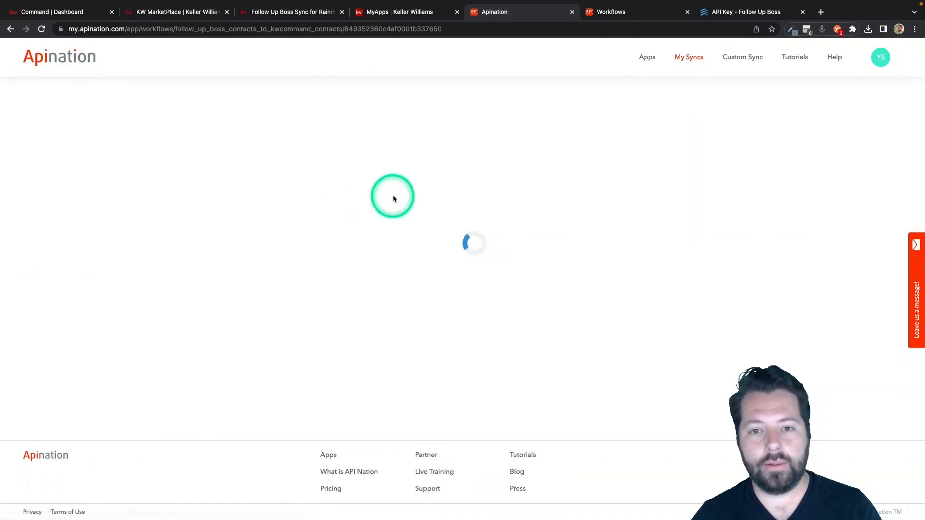
{"action": "scroll", "coordinate": [304, 208], "scroll_direction": "down", "scroll_amount": 3}
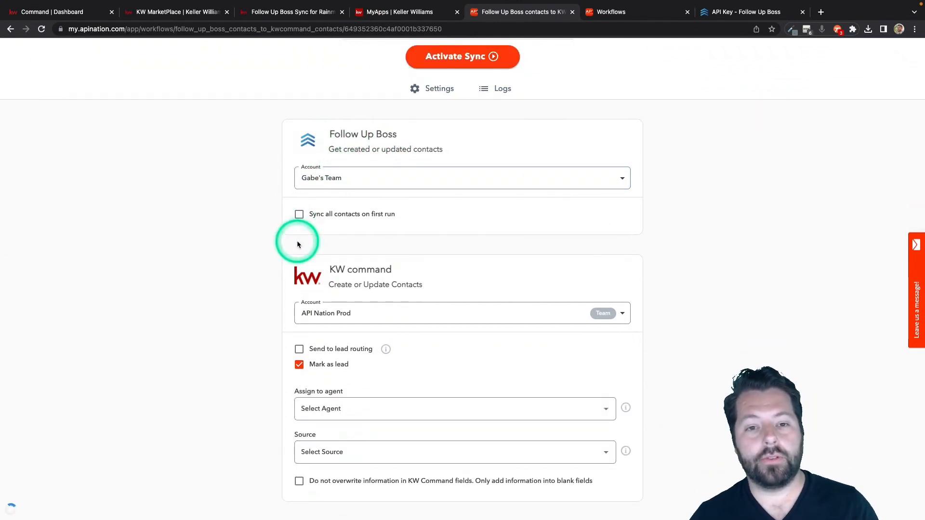
- Enable syncing all contacts on first run and the option not to overwrite information in KW Command fields
{"action": "left_click", "coordinate": [299, 215]}
{"action": "scroll", "coordinate": [261, 313], "scroll_direction": "down", "scroll_amount": 3}
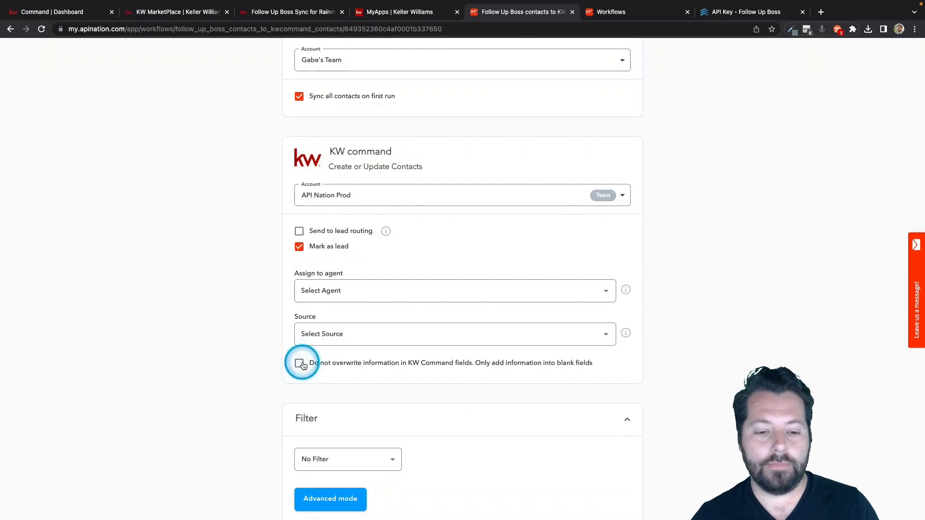
{"action": "left_click", "coordinate": [299, 363]}
{"action": "scroll", "coordinate": [267, 359], "scroll_direction": "down", "scroll_amount": 2}
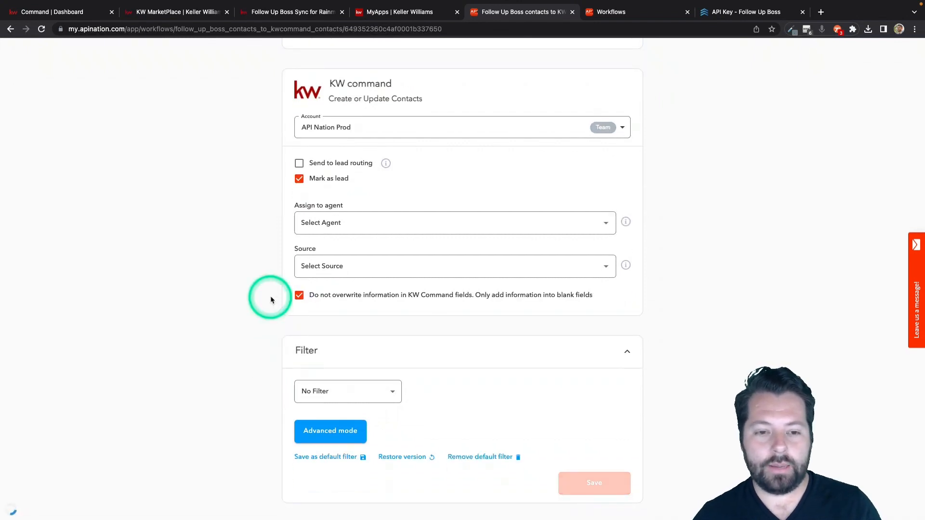
- Turn on Send to lead routing for the KW command contacts
{"action": "scroll", "coordinate": [269, 296], "scroll_direction": "up", "scroll_amount": 2}
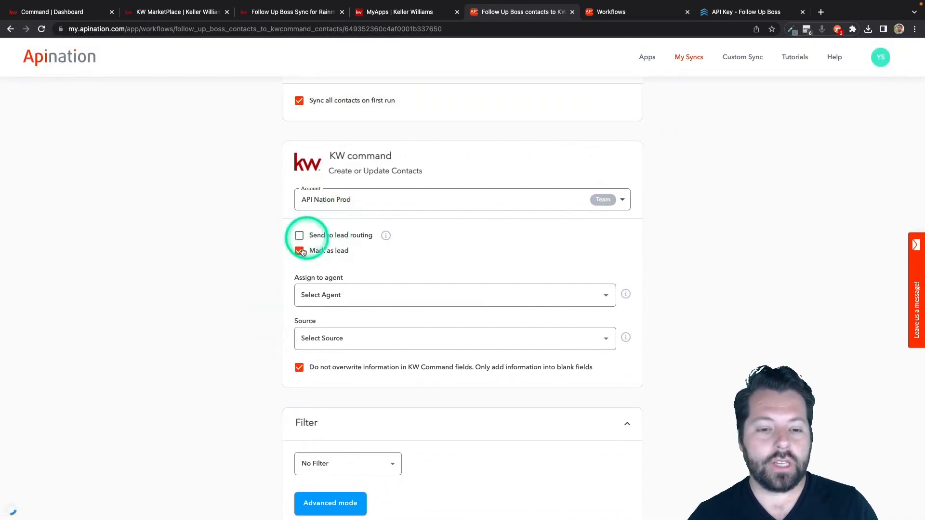
{"action": "left_click", "coordinate": [331, 236]}
{"action": "scroll", "coordinate": [338, 222], "scroll_direction": "up", "scroll_amount": 3}
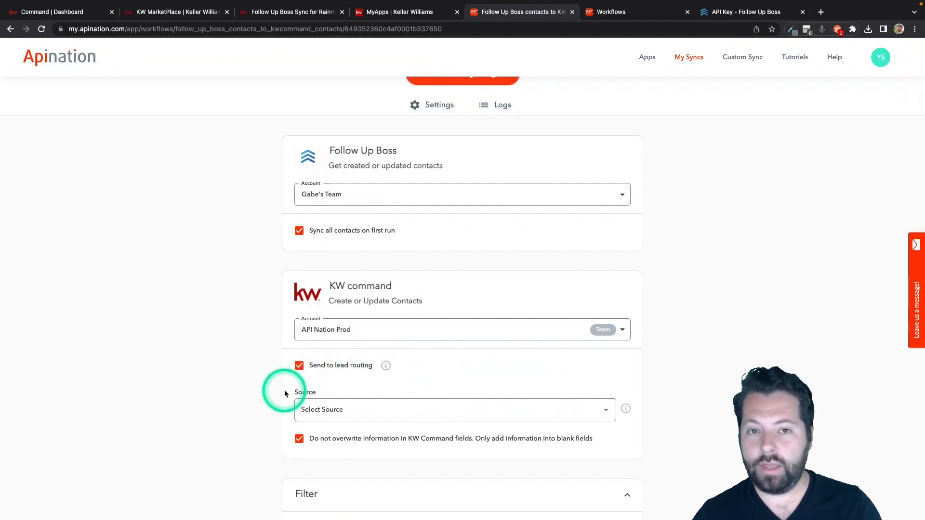
- Set the KW command Source to Follow Up Boss
{"action": "scroll", "coordinate": [299, 338], "scroll_direction": "down", "scroll_amount": 1}
{"action": "left_click", "coordinate": [341, 378]}
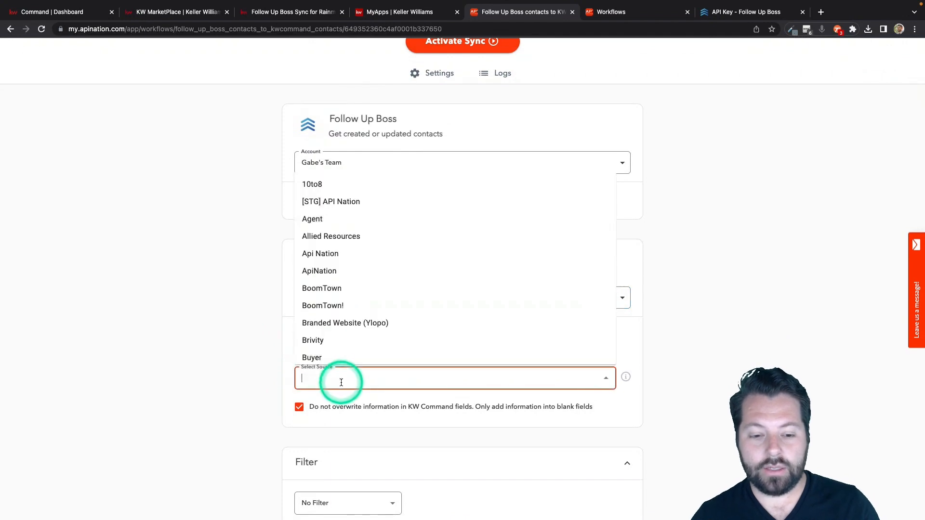
{"action": "type", "text": "fol"}
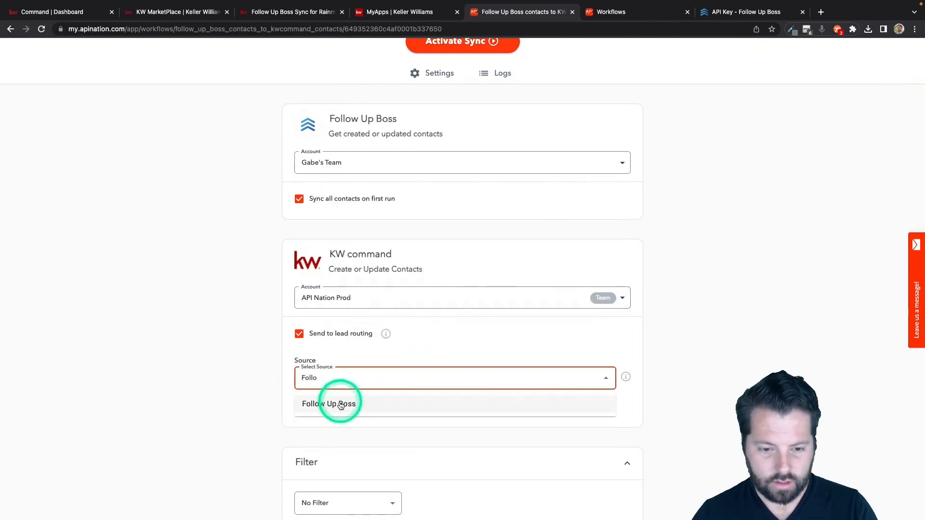
{"action": "left_click", "coordinate": [337, 405]}
{"action": "left_click", "coordinate": [268, 380]}
{"action": "scroll", "coordinate": [268, 381], "scroll_direction": "down", "scroll_amount": 3}
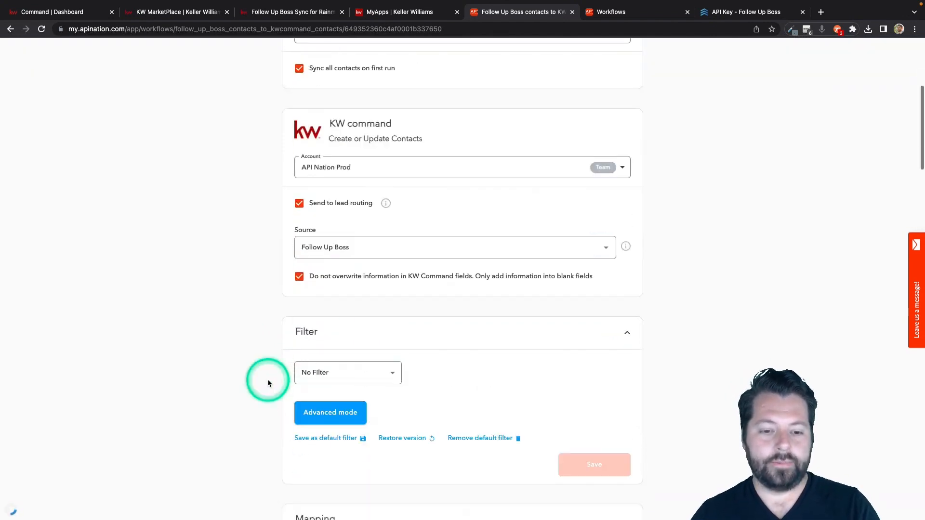
- Turn off Send to lead routing and mark the KW command contacts as leads
{"action": "scroll", "coordinate": [267, 380], "scroll_direction": "up", "scroll_amount": 2}
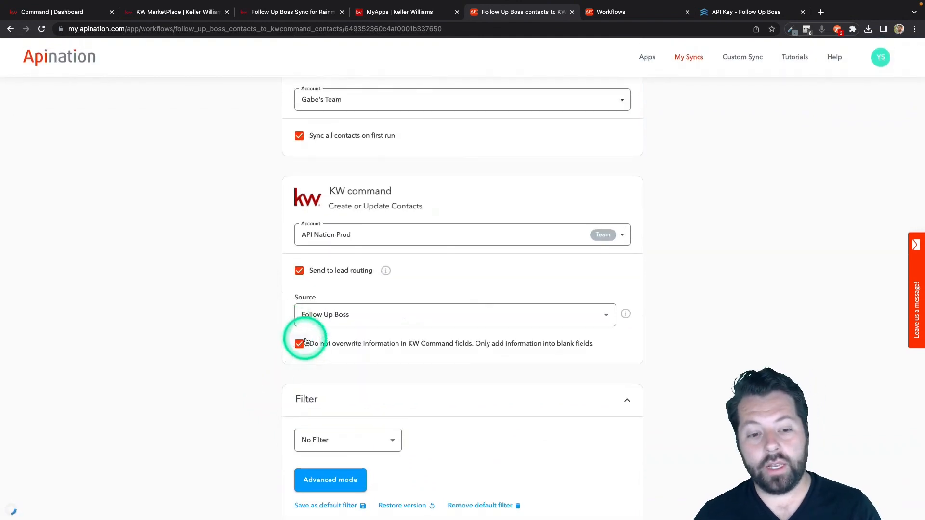
{"action": "left_click", "coordinate": [300, 271]}
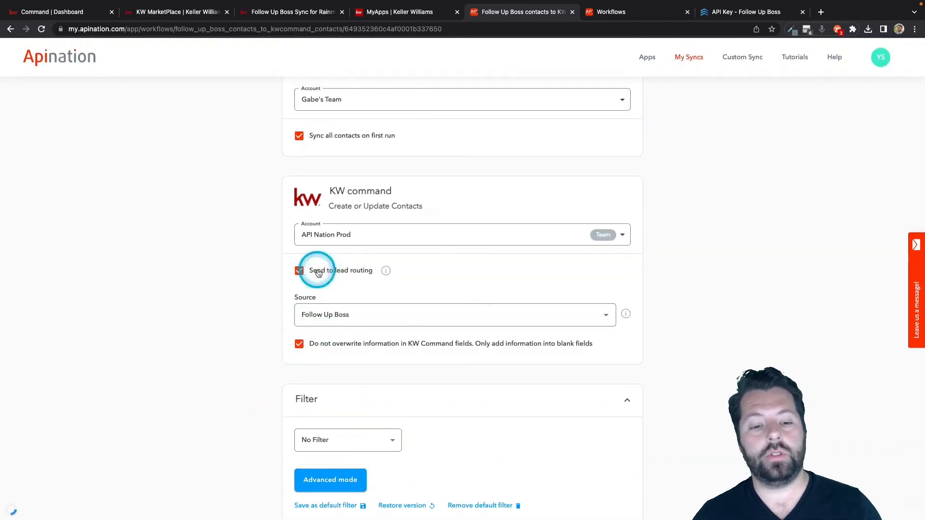
{"action": "scroll", "coordinate": [289, 289], "scroll_direction": "down", "scroll_amount": 1}
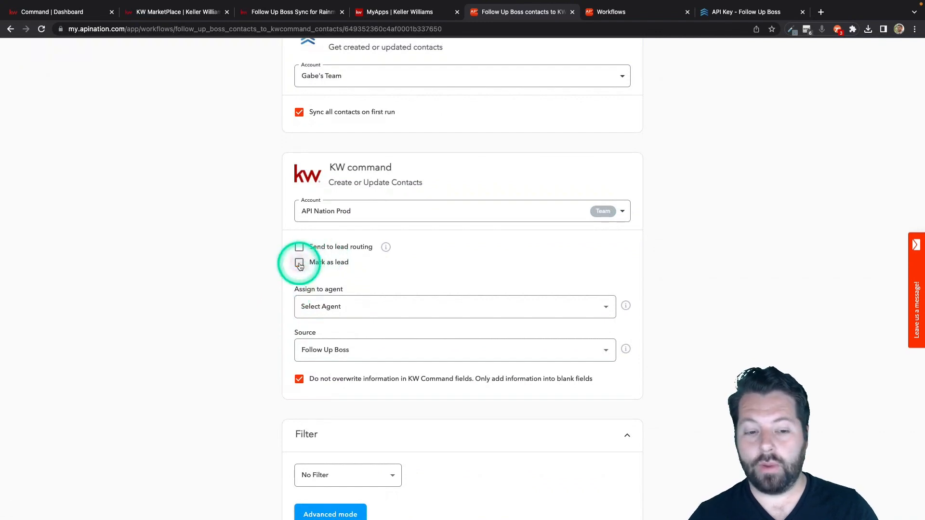
{"action": "left_click", "coordinate": [300, 265]}
- Review the agents available for contact assignment and the fields available for filtering, leaving both unset
{"action": "left_click", "coordinate": [313, 304]}
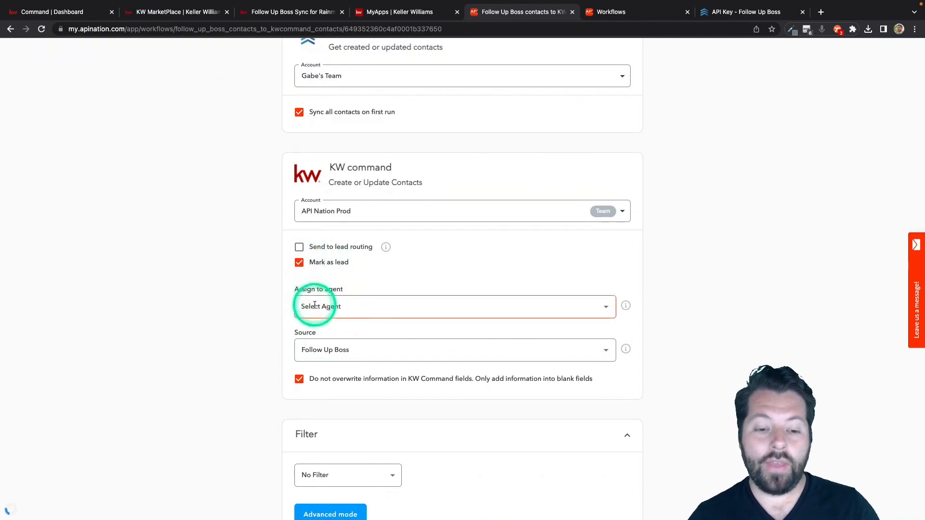
{"action": "left_click", "coordinate": [315, 306]}
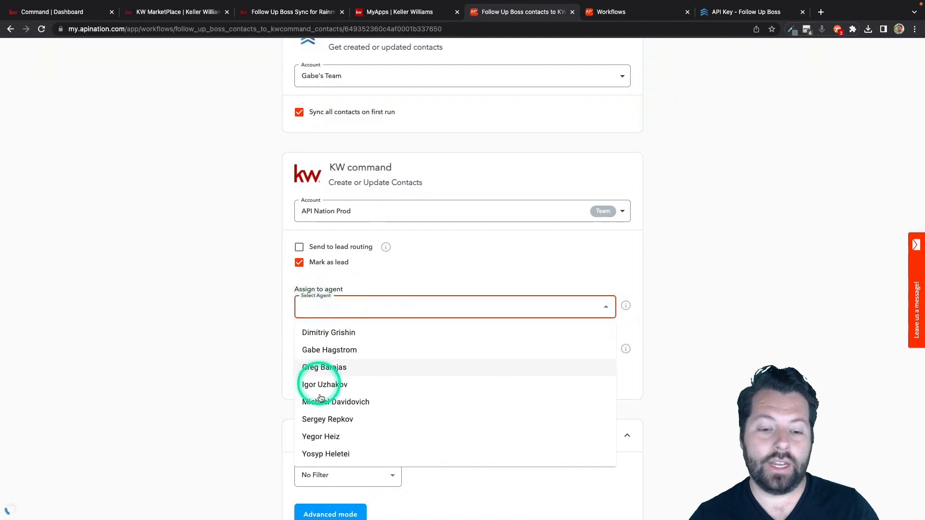
{"action": "left_click", "coordinate": [284, 326]}
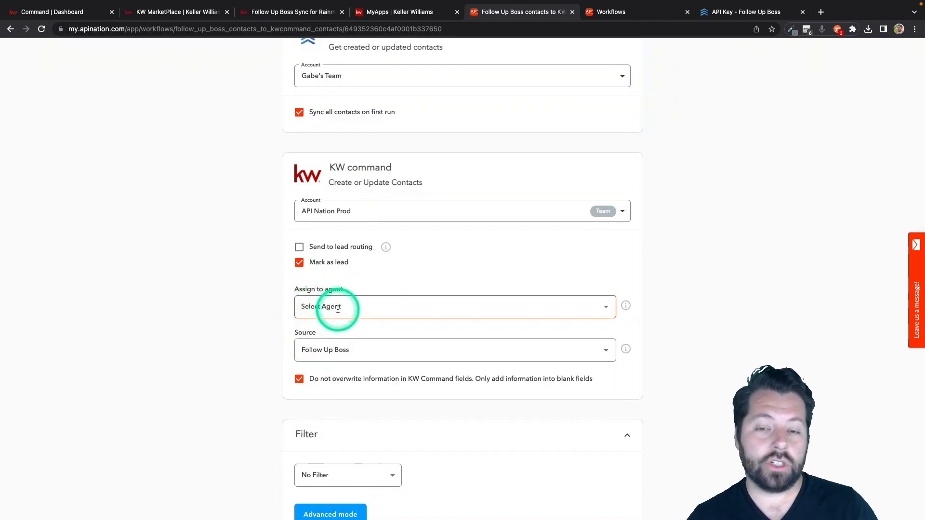
{"action": "scroll", "coordinate": [339, 308], "scroll_direction": "down", "scroll_amount": 4}
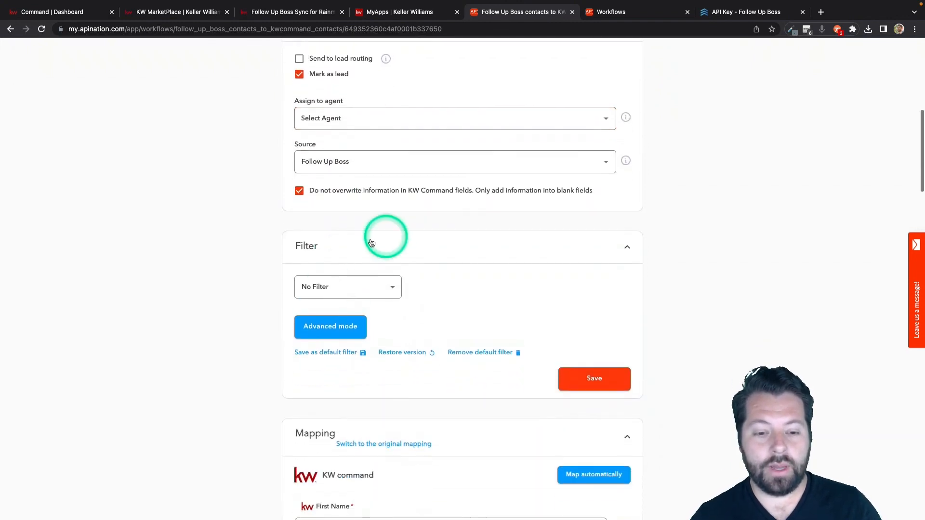
{"action": "left_click", "coordinate": [396, 287]}
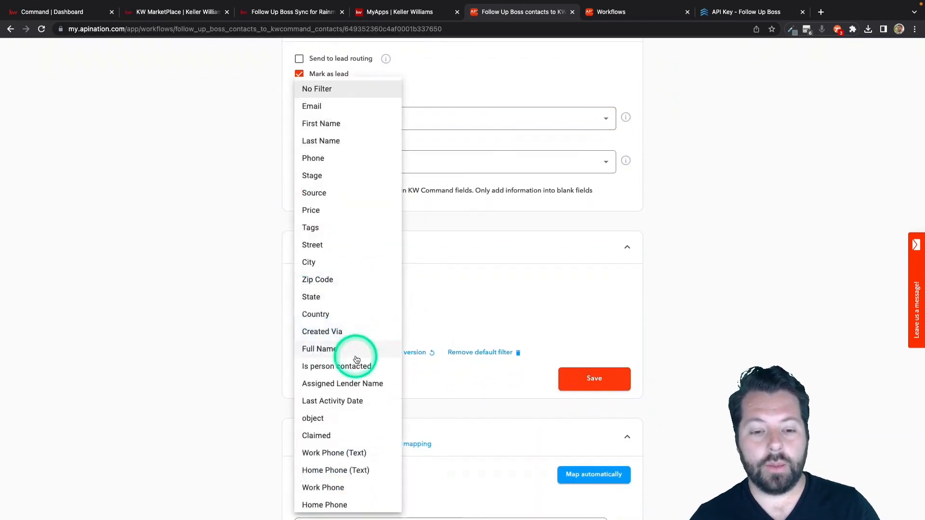
{"action": "scroll", "coordinate": [355, 356], "scroll_direction": "down", "scroll_amount": 2}
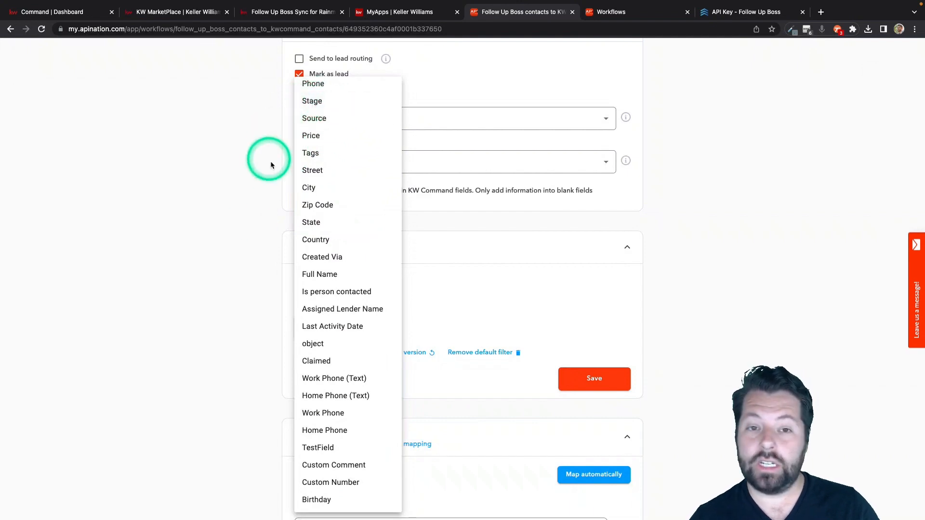
{"action": "left_click", "coordinate": [276, 174]}
- Review the KW command mapping of the name, email, phone and address fields
{"action": "scroll", "coordinate": [271, 293], "scroll_direction": "down", "scroll_amount": 8}
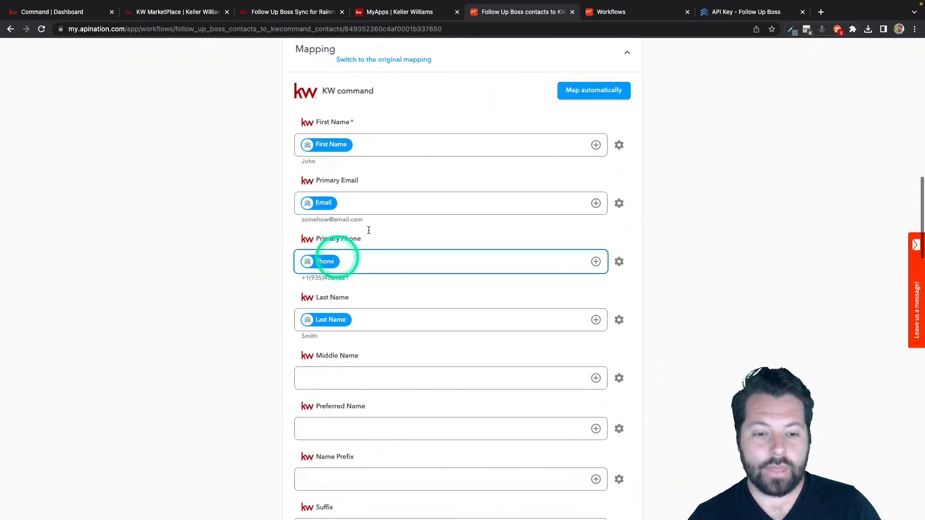
{"action": "scroll", "coordinate": [334, 325], "scroll_direction": "down", "scroll_amount": 4}
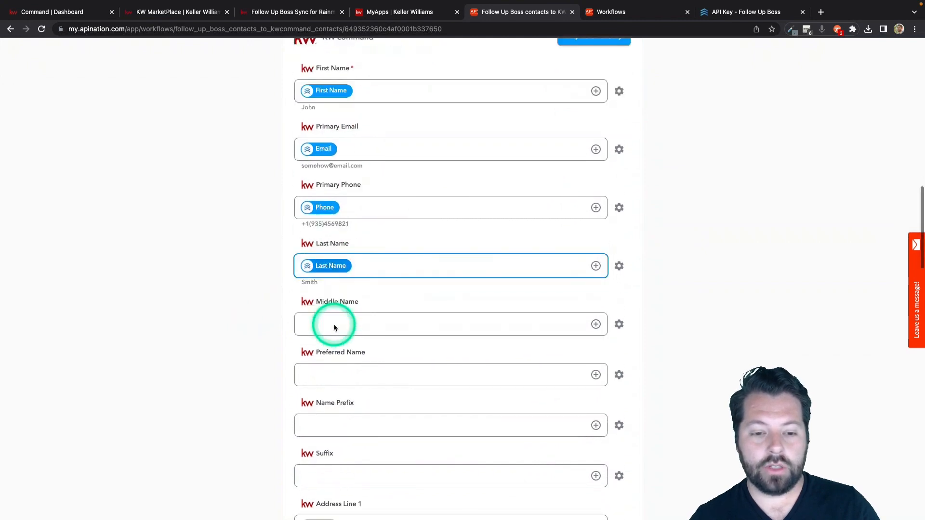
{"action": "scroll", "coordinate": [334, 327], "scroll_direction": "down", "scroll_amount": 10}
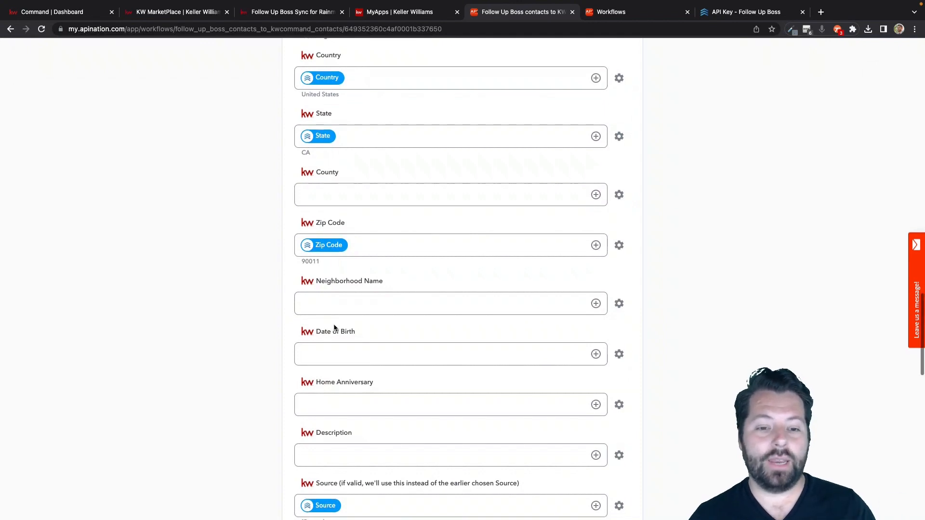
{"action": "scroll", "coordinate": [336, 326], "scroll_direction": "down", "scroll_amount": 1}
{"action": "left_click", "coordinate": [342, 151]}
{"action": "left_click", "coordinate": [320, 92]}
{"action": "left_click", "coordinate": [328, 224]}
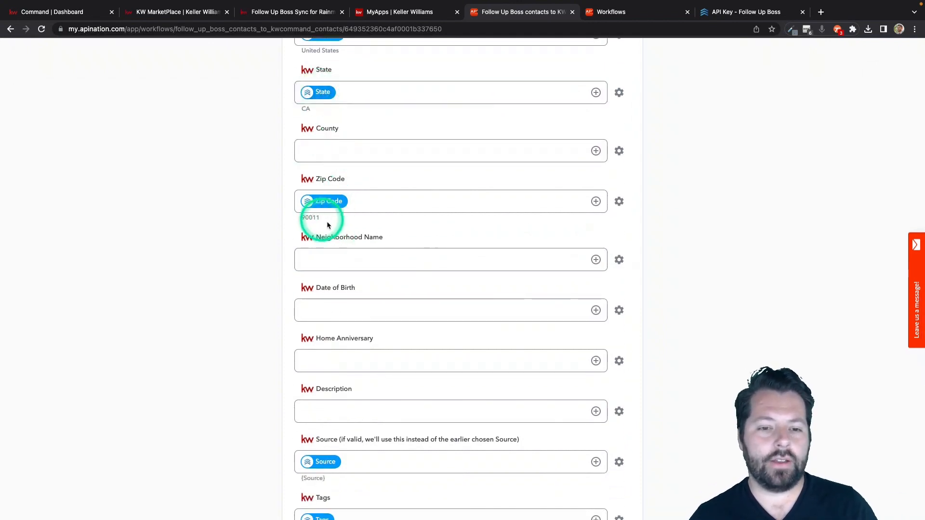
{"action": "left_click", "coordinate": [320, 202]}
{"action": "left_click", "coordinate": [357, 215]}
{"action": "left_click", "coordinate": [348, 256]}
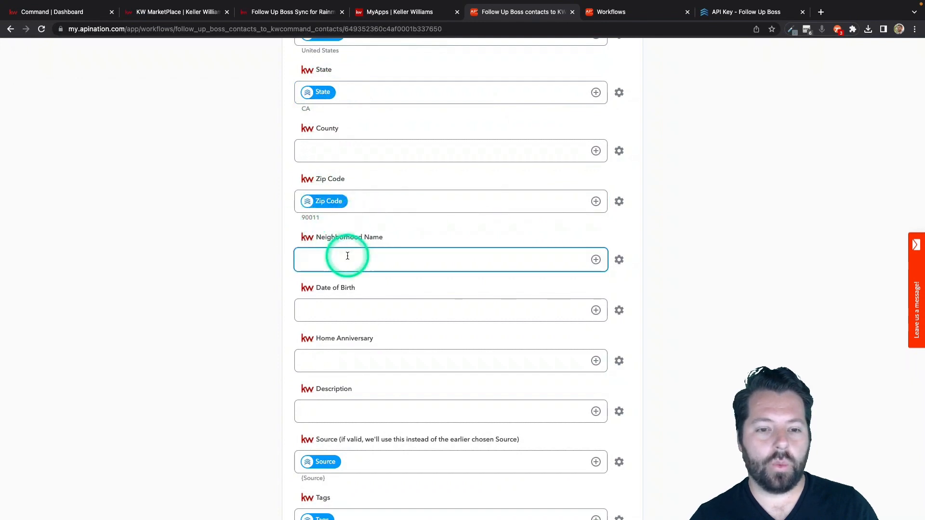
- Review the remaining KW command mapping fields, including Description, Source, Tags and Owner
{"action": "scroll", "coordinate": [347, 256], "scroll_direction": "down", "scroll_amount": 4}
{"action": "left_click", "coordinate": [313, 311]}
{"action": "left_click", "coordinate": [313, 200]}
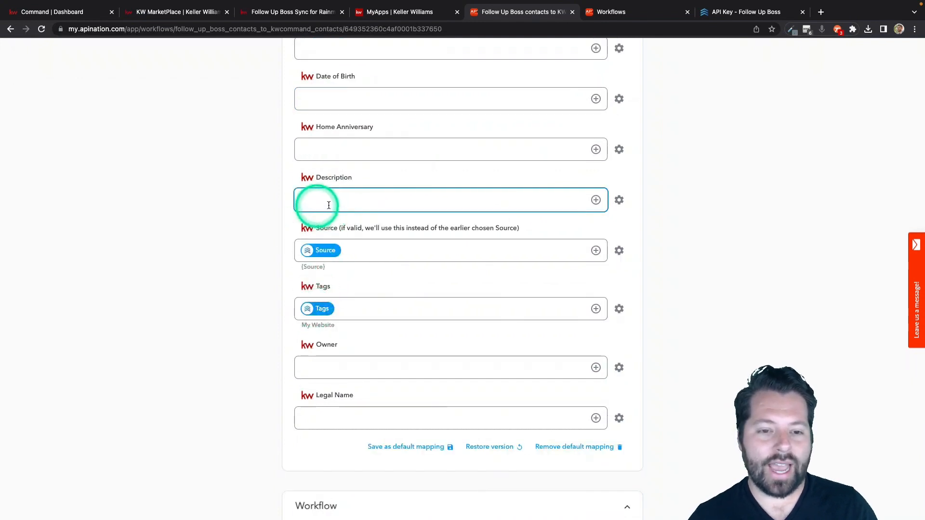
{"action": "left_click", "coordinate": [215, 220]}
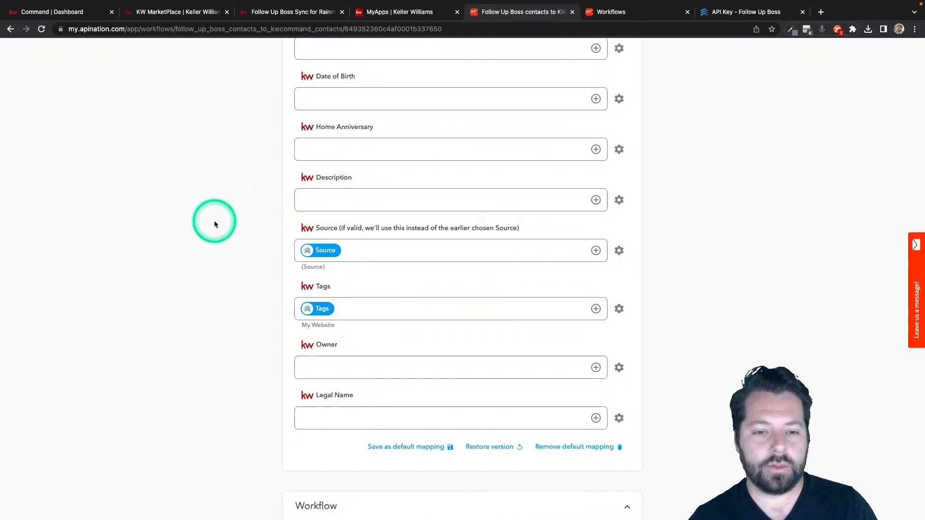
{"action": "left_click", "coordinate": [371, 255]}
{"action": "left_click", "coordinate": [458, 304]}
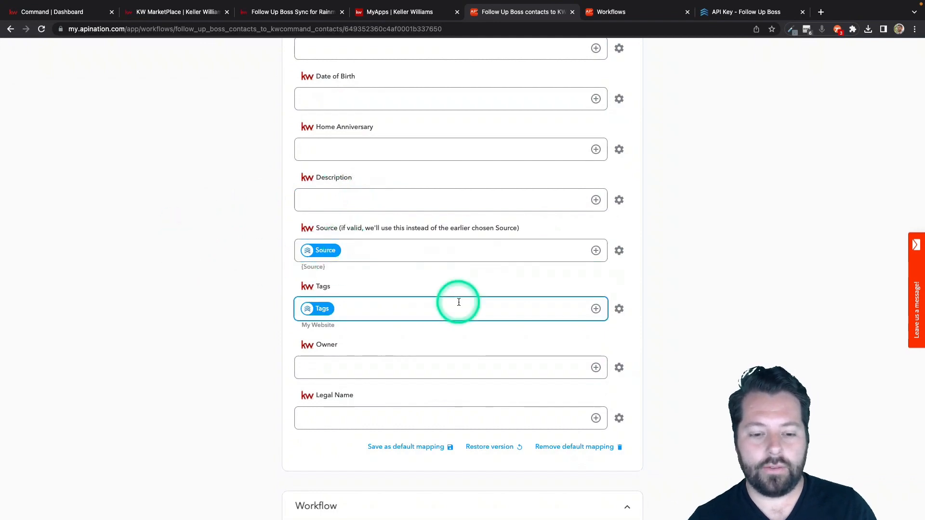
- Activate the Follow Up Boss contacts to KW command contacts sync
{"action": "scroll", "coordinate": [458, 302], "scroll_direction": "up", "scroll_amount": 20}
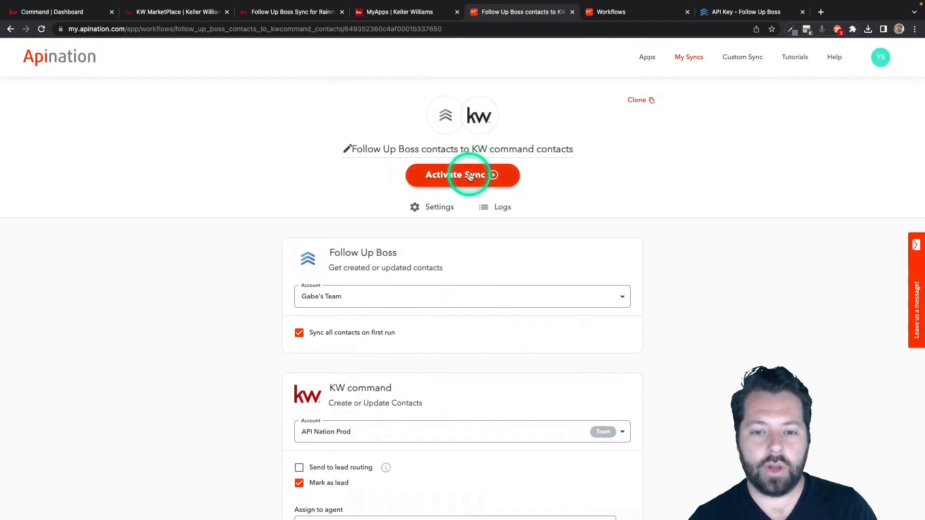
{"action": "left_click", "coordinate": [469, 176]}
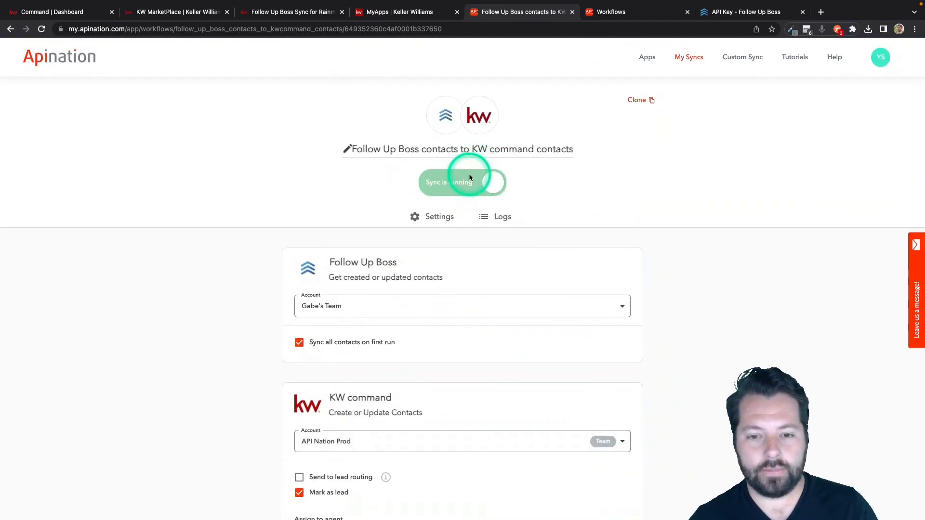
- Open the remaining draft workflow, Follow Up Boss Activities post a note to kwCommand
{"action": "left_click", "coordinate": [694, 59]}
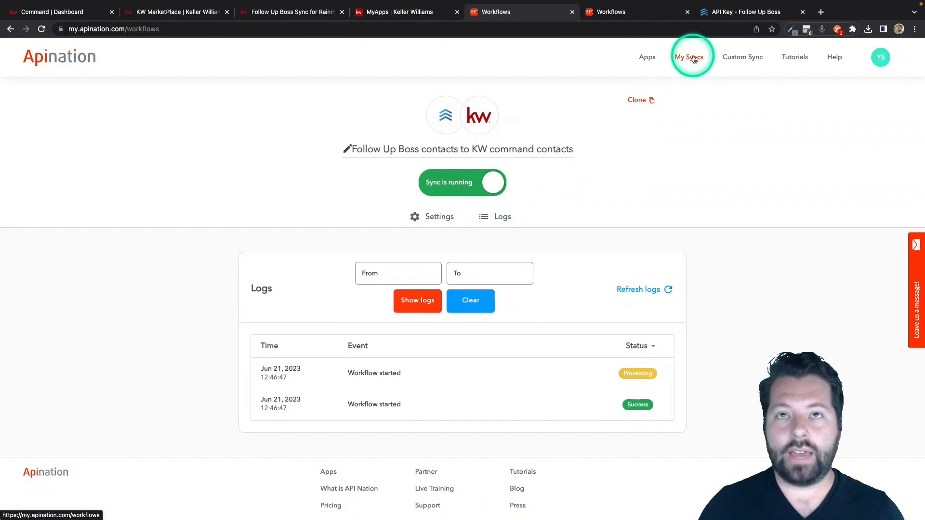
{"action": "left_click", "coordinate": [96, 237]}
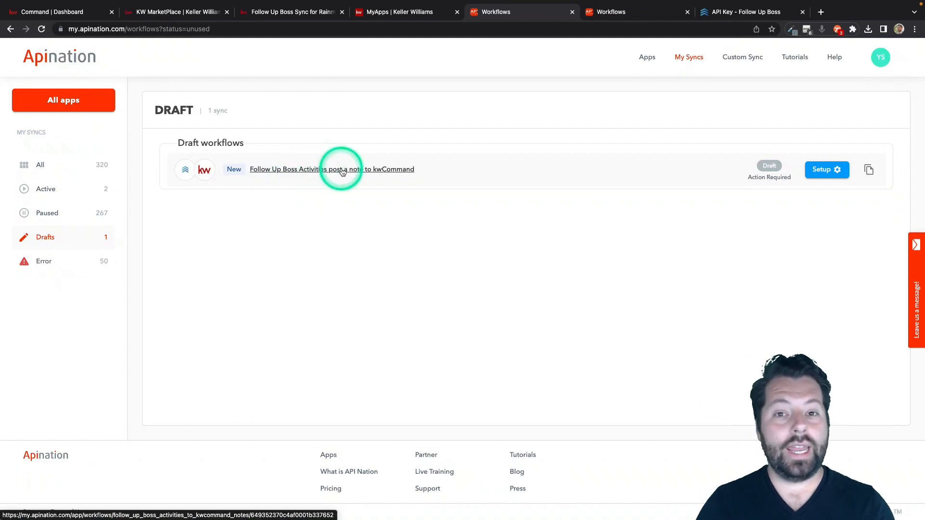
{"action": "left_click", "coordinate": [341, 170]}
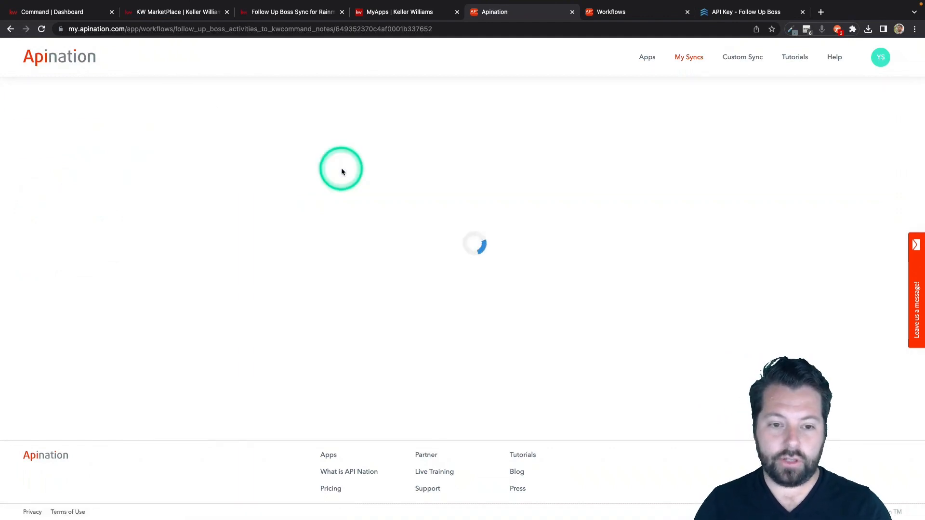
- Set the Follow Up Boss activity to When a Note is Created or Updated in Follow Up Boss
{"action": "scroll", "coordinate": [251, 361], "scroll_direction": "down", "scroll_amount": 5}
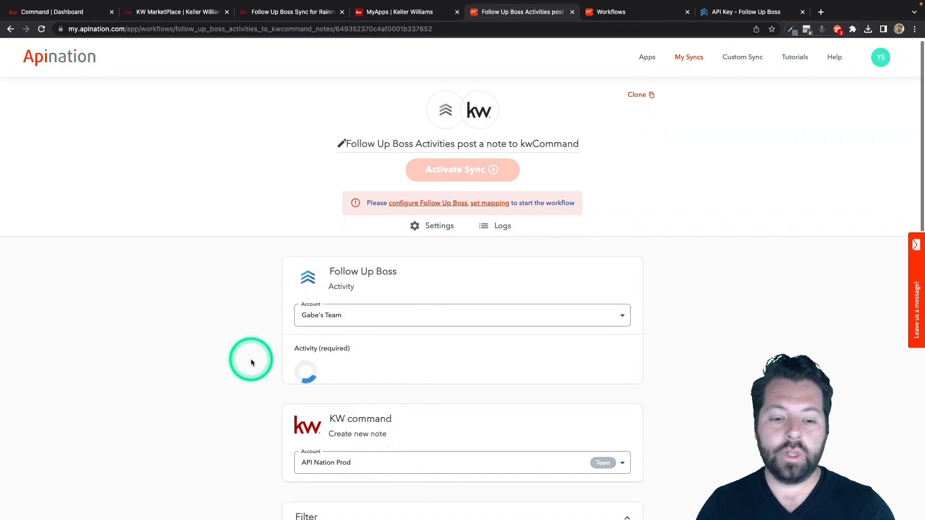
{"action": "scroll", "coordinate": [250, 363], "scroll_direction": "down", "scroll_amount": 1}
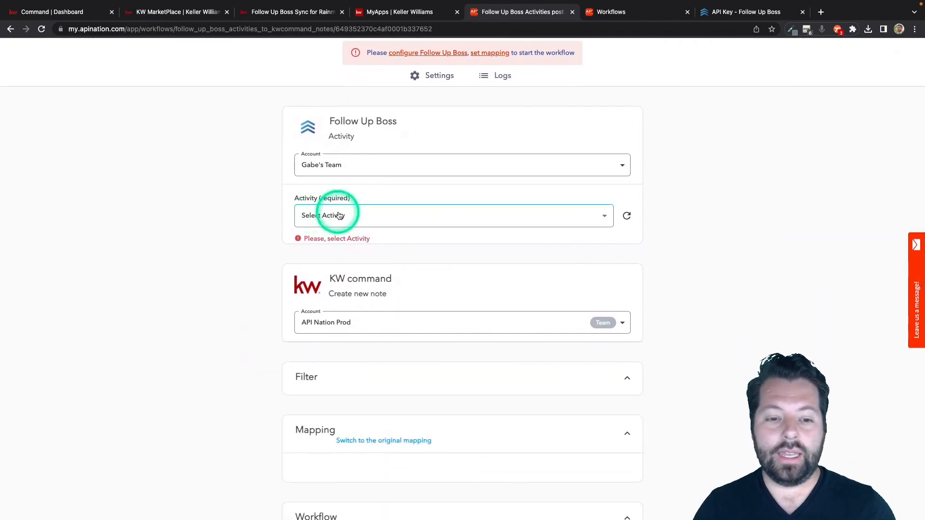
{"action": "left_click", "coordinate": [339, 217]}
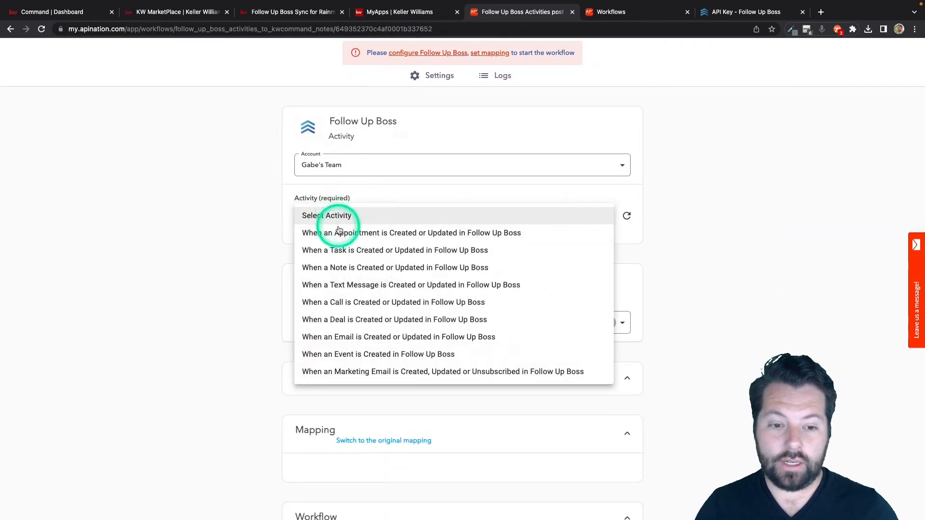
{"action": "left_click", "coordinate": [339, 269]}
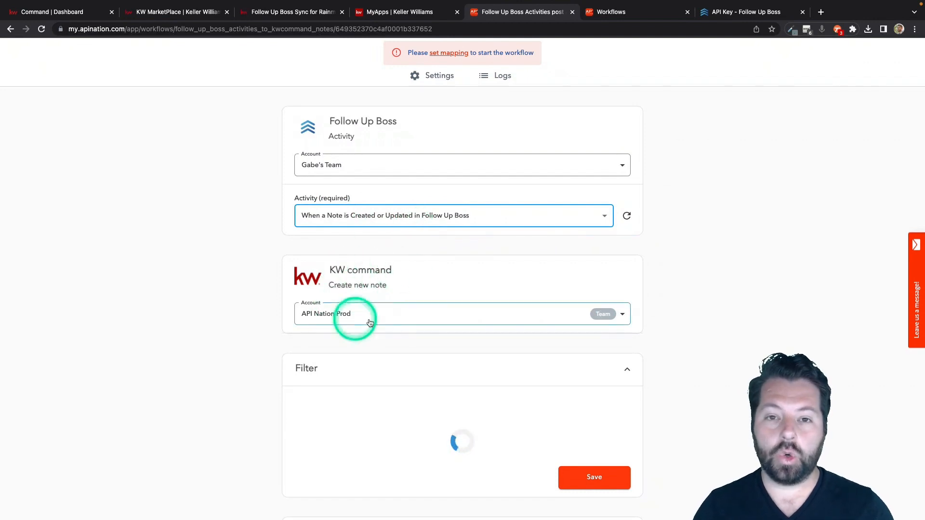
- Examine the available filter fields for the workflow and the account, activity and mapping sections
{"action": "scroll", "coordinate": [252, 357], "scroll_direction": "down", "scroll_amount": 1}
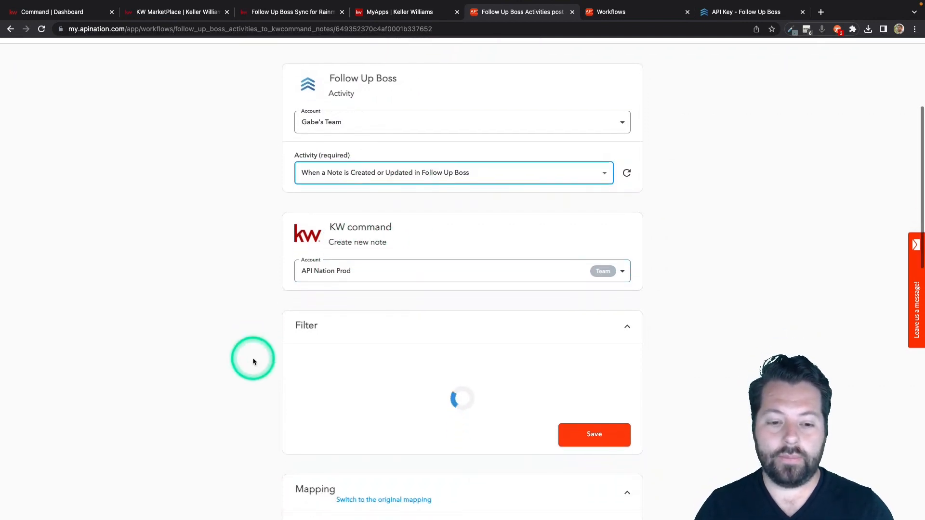
{"action": "scroll", "coordinate": [253, 357], "scroll_direction": "down", "scroll_amount": 2}
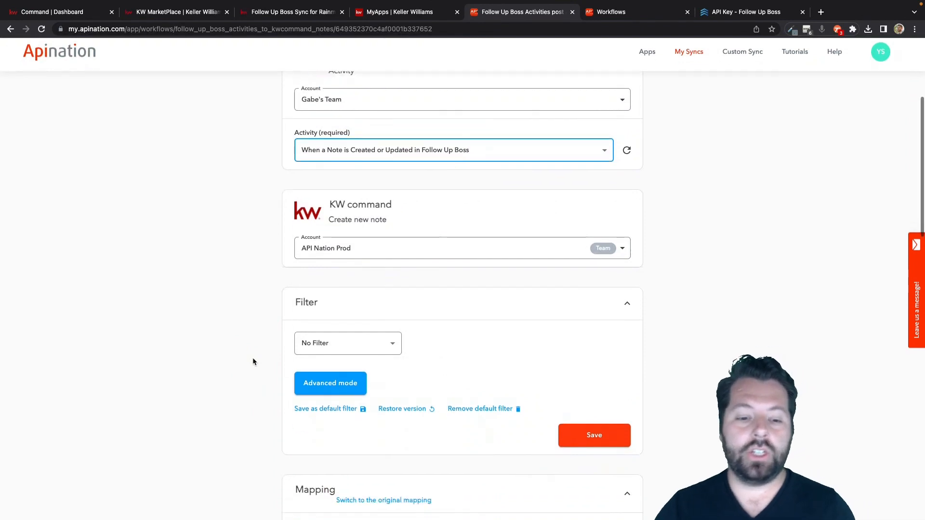
{"action": "scroll", "coordinate": [253, 362], "scroll_direction": "down", "scroll_amount": 2}
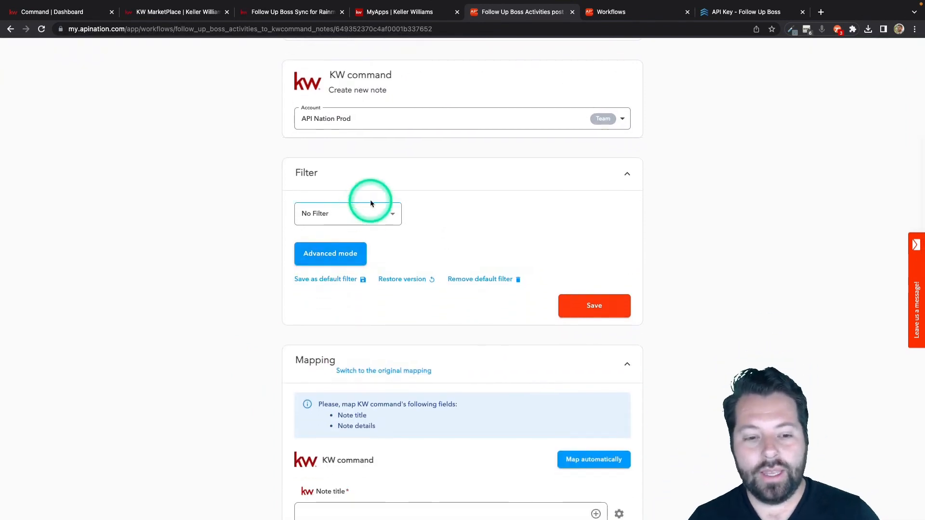
{"action": "left_click", "coordinate": [371, 214]}
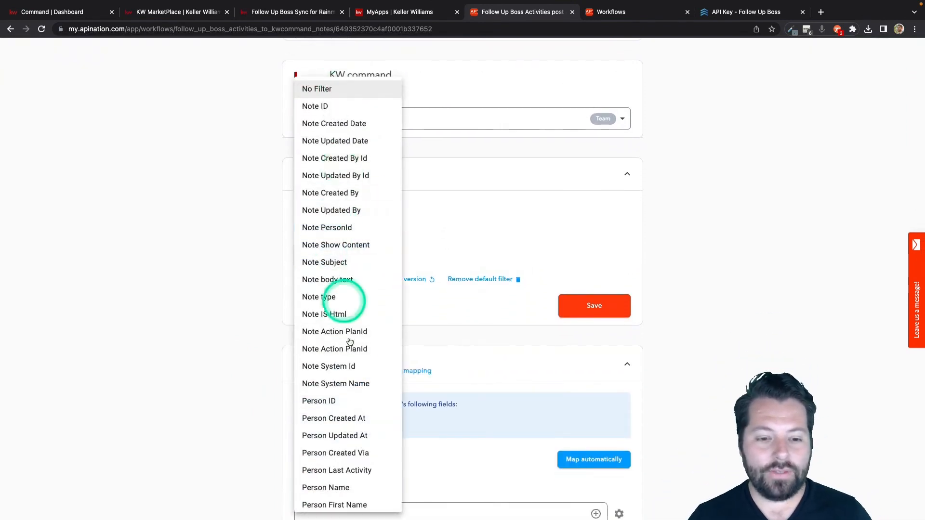
{"action": "left_click", "coordinate": [267, 368]}
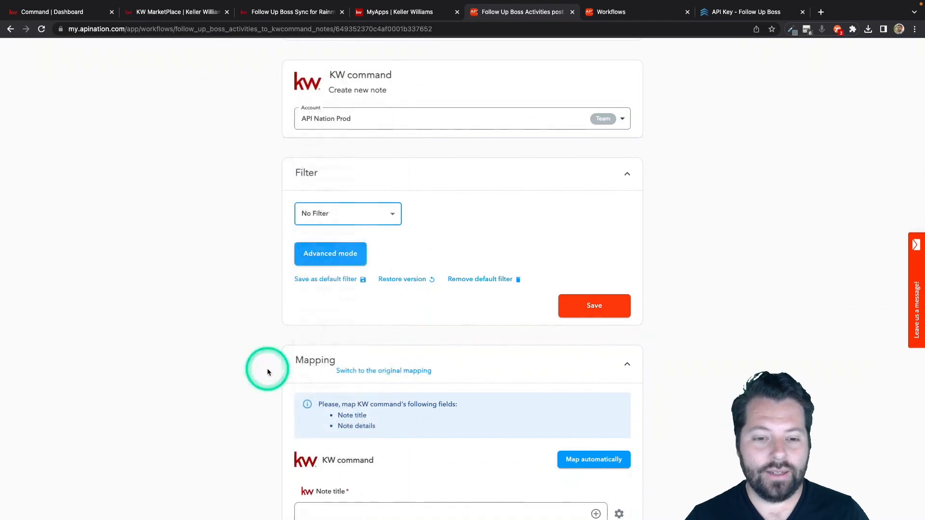
{"action": "scroll", "coordinate": [267, 368], "scroll_direction": "down", "scroll_amount": 4}
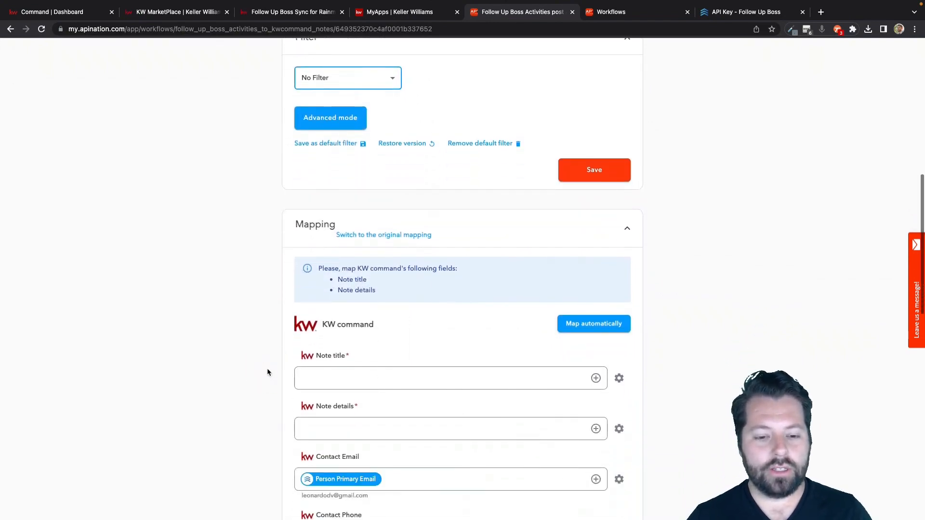
{"action": "scroll", "coordinate": [267, 368], "scroll_direction": "up", "scroll_amount": 7}
{"action": "left_click", "coordinate": [369, 224]}
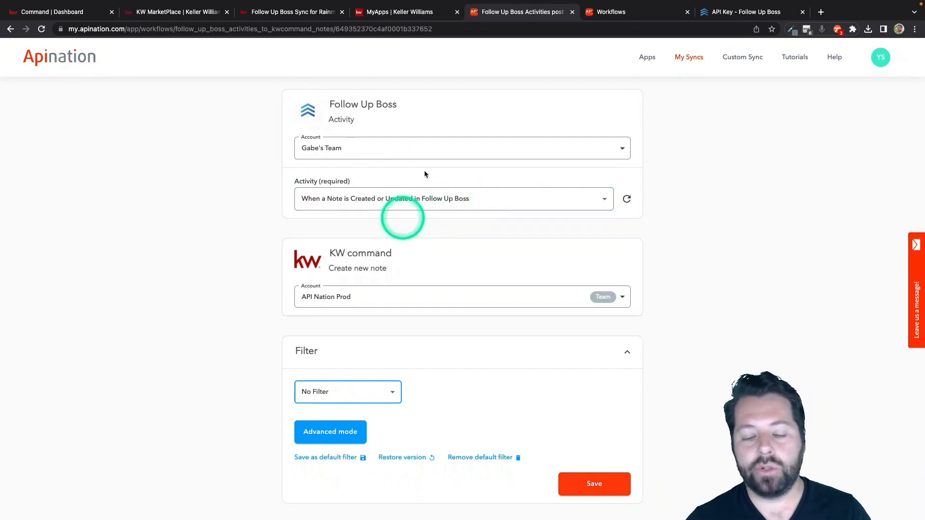
- Set the KW command Note title mapping to FUB Notes
{"action": "scroll", "coordinate": [273, 394], "scroll_direction": "down", "scroll_amount": 2}
{"action": "scroll", "coordinate": [273, 396], "scroll_direction": "down", "scroll_amount": 8}
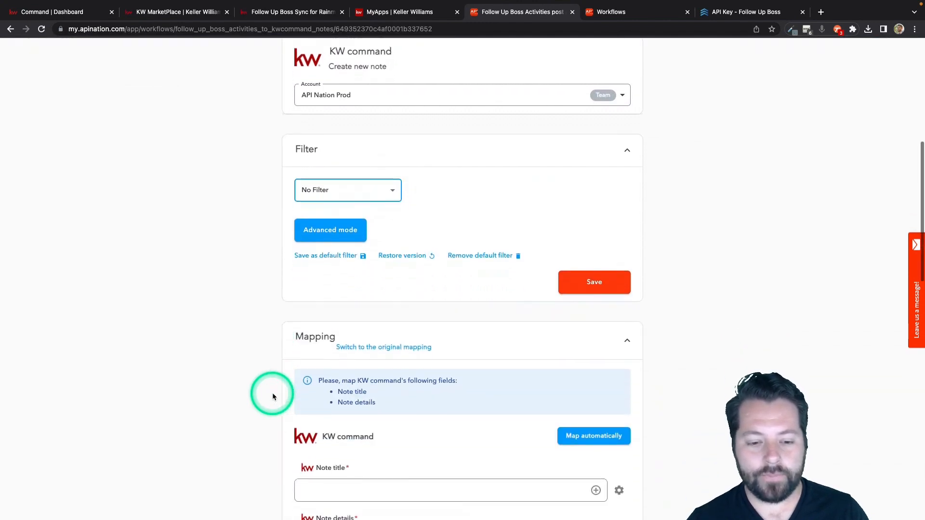
{"action": "left_click", "coordinate": [333, 282]}
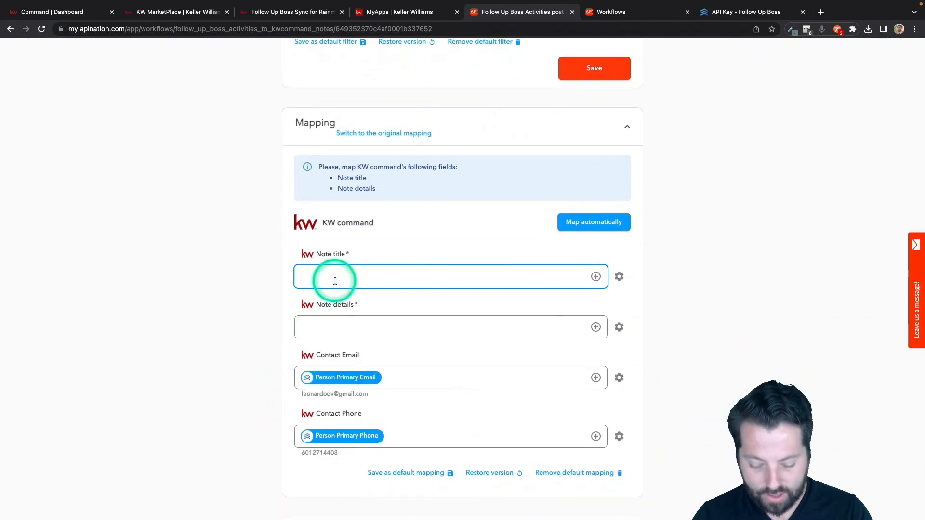
{"action": "type", "text": "FUB Notes"}
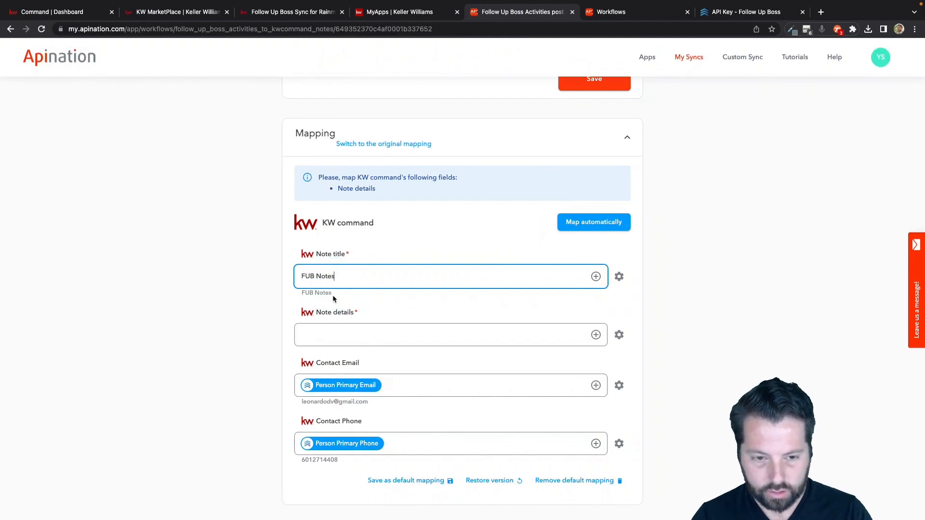
- Map the KW command Note details field to Note Subject
{"action": "left_click", "coordinate": [331, 336]}
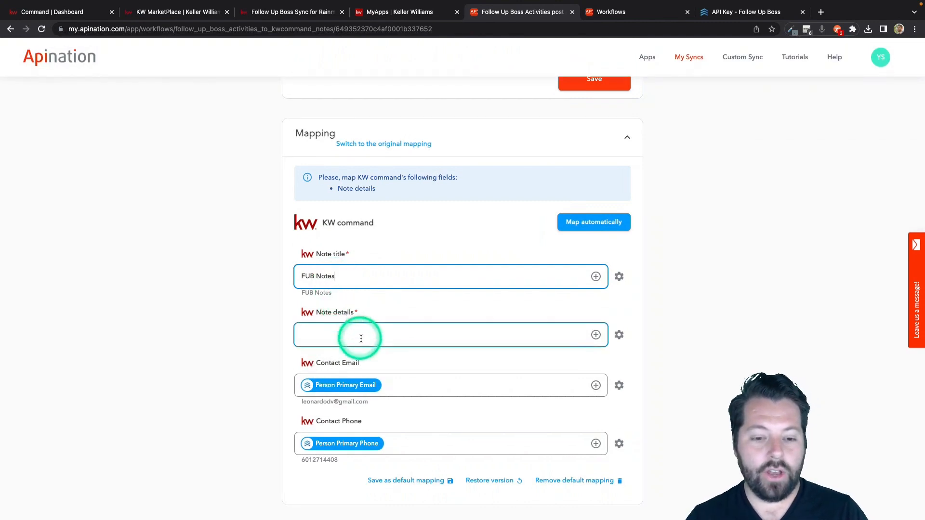
{"action": "left_click", "coordinate": [377, 337]}
{"action": "left_click", "coordinate": [596, 334]}
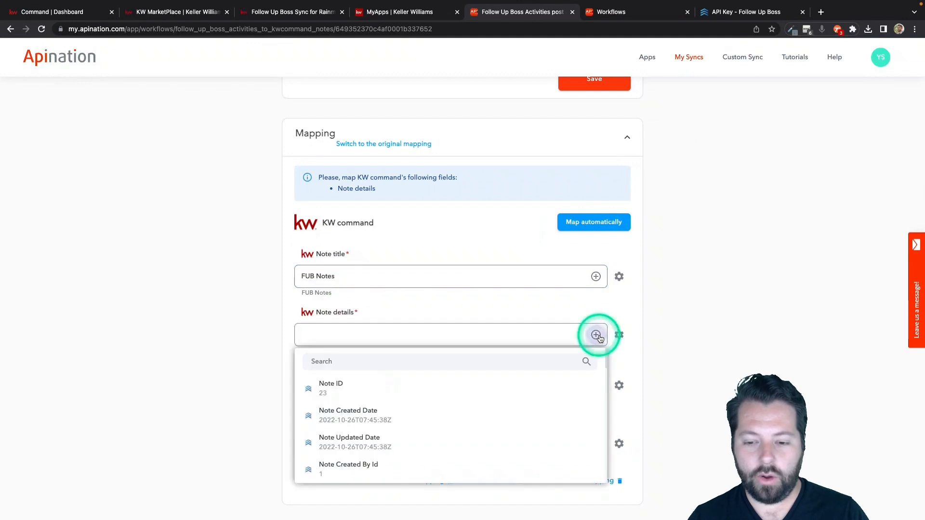
{"action": "scroll", "coordinate": [443, 398], "scroll_direction": "down", "scroll_amount": 1}
{"action": "scroll", "coordinate": [444, 399], "scroll_direction": "down", "scroll_amount": 5}
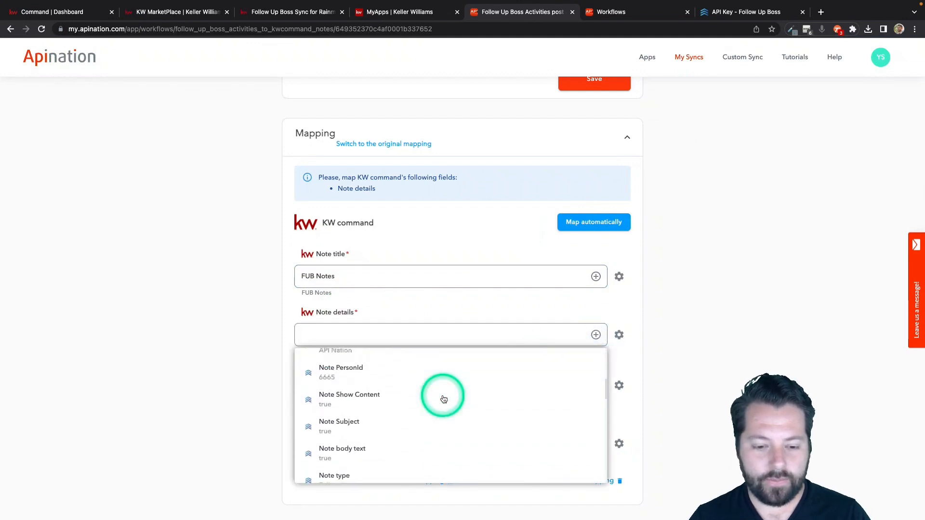
{"action": "left_click", "coordinate": [443, 370]}
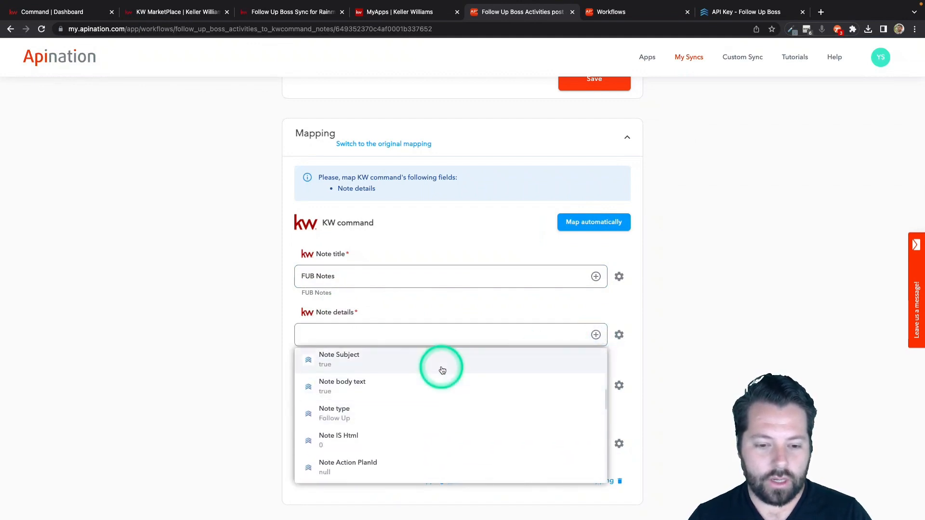
- Add Note body text after Note Subject in the Note details mapping
{"action": "scroll", "coordinate": [413, 347], "scroll_direction": "down", "scroll_amount": 2}
{"action": "left_click", "coordinate": [596, 207]}
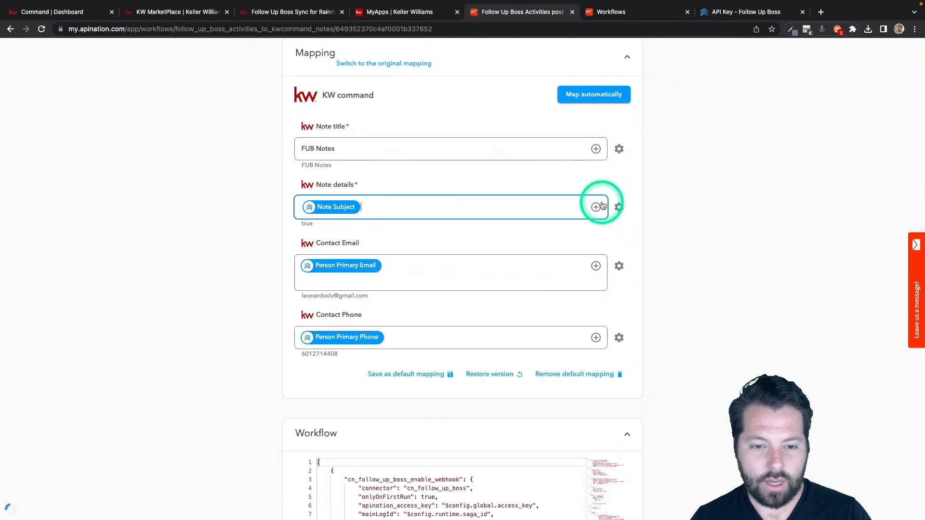
{"action": "scroll", "coordinate": [423, 320], "scroll_direction": "down", "scroll_amount": 3}
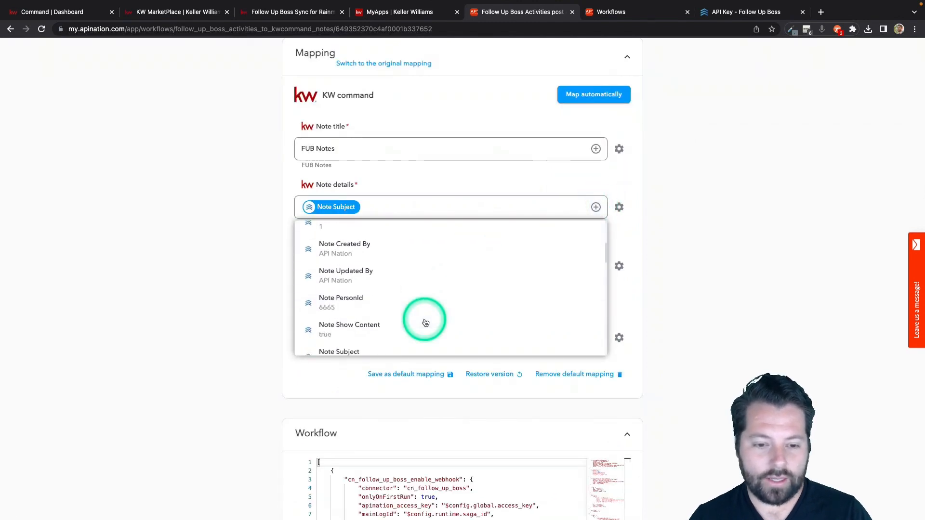
{"action": "scroll", "coordinate": [423, 320], "scroll_direction": "down", "scroll_amount": 2}
{"action": "left_click", "coordinate": [341, 242]}
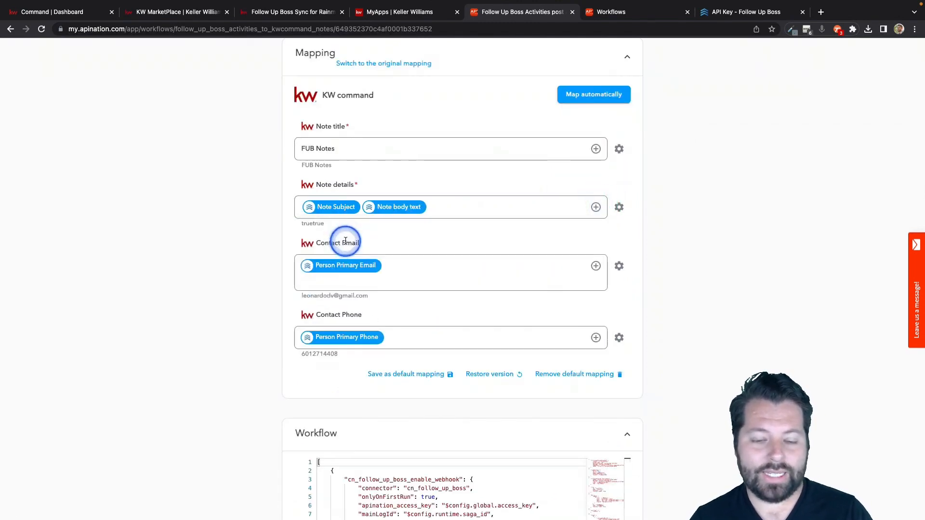
- Review the workflow's filter and the mapped note title, note details, contact email and contact phone fields
{"action": "left_click", "coordinate": [395, 281]}
{"action": "scroll", "coordinate": [358, 207], "scroll_direction": "up", "scroll_amount": 1}
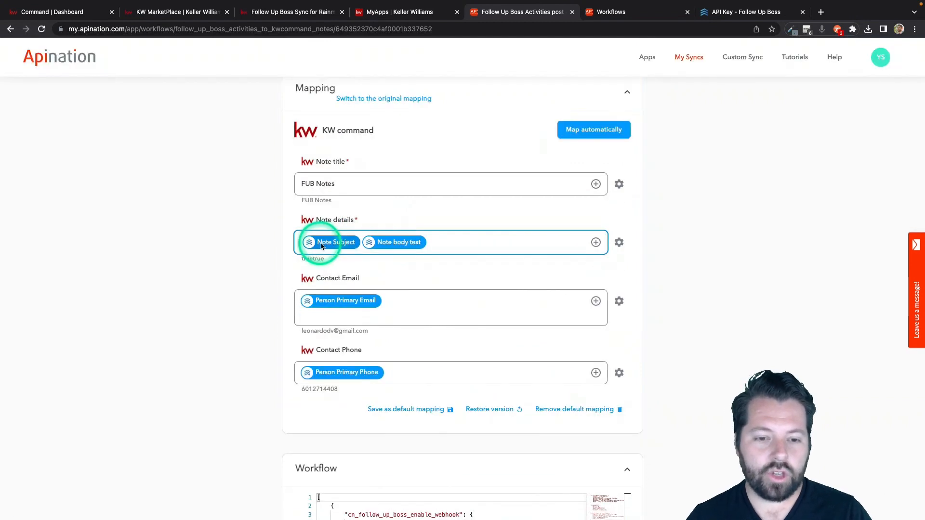
{"action": "left_click", "coordinate": [440, 242]}
{"action": "scroll", "coordinate": [439, 242], "scroll_direction": "up", "scroll_amount": 5}
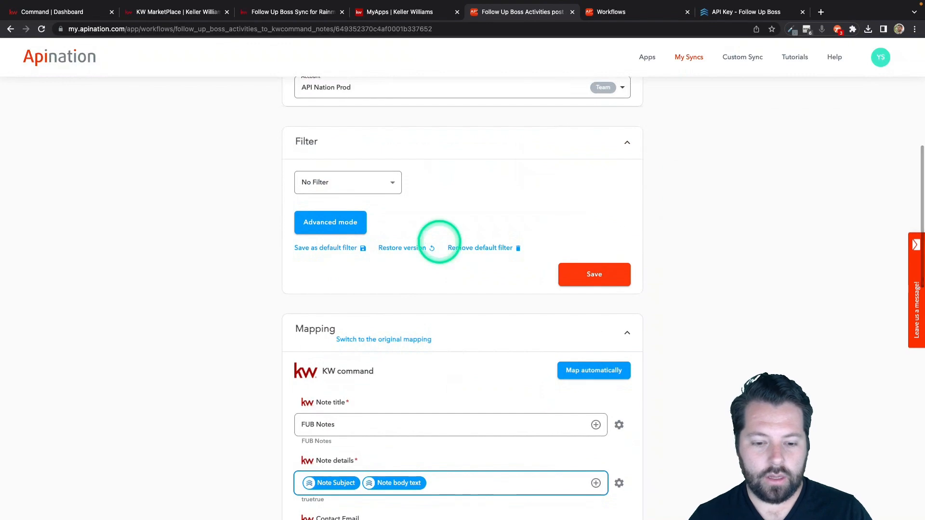
{"action": "scroll", "coordinate": [439, 242], "scroll_direction": "up", "scroll_amount": 8}
{"action": "left_click", "coordinate": [444, 206]}
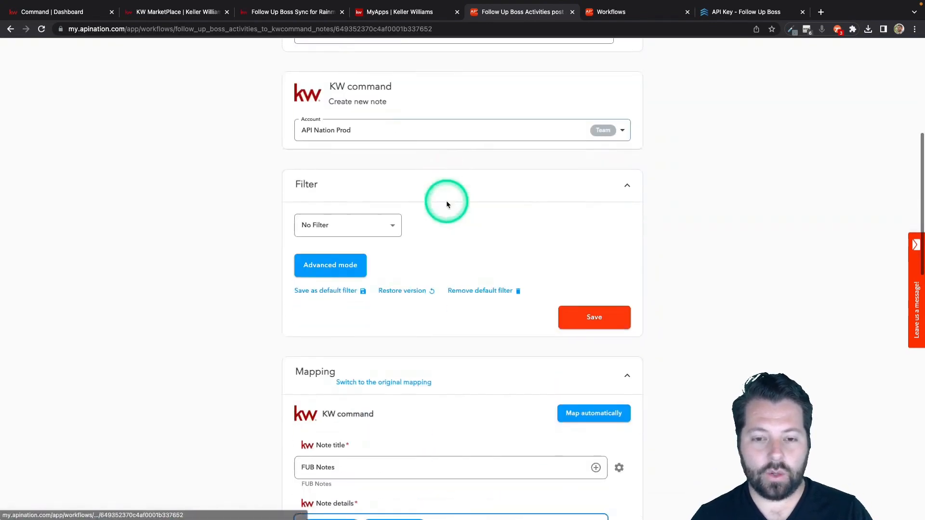
{"action": "scroll", "coordinate": [446, 201], "scroll_direction": "down", "scroll_amount": 8}
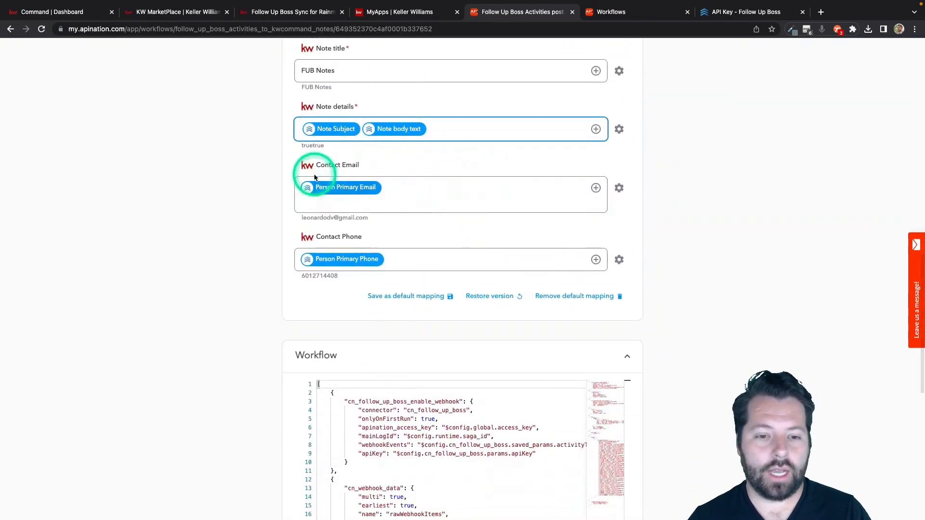
{"action": "left_click", "coordinate": [314, 177]}
{"action": "scroll", "coordinate": [328, 227], "scroll_direction": "up", "scroll_amount": 2}
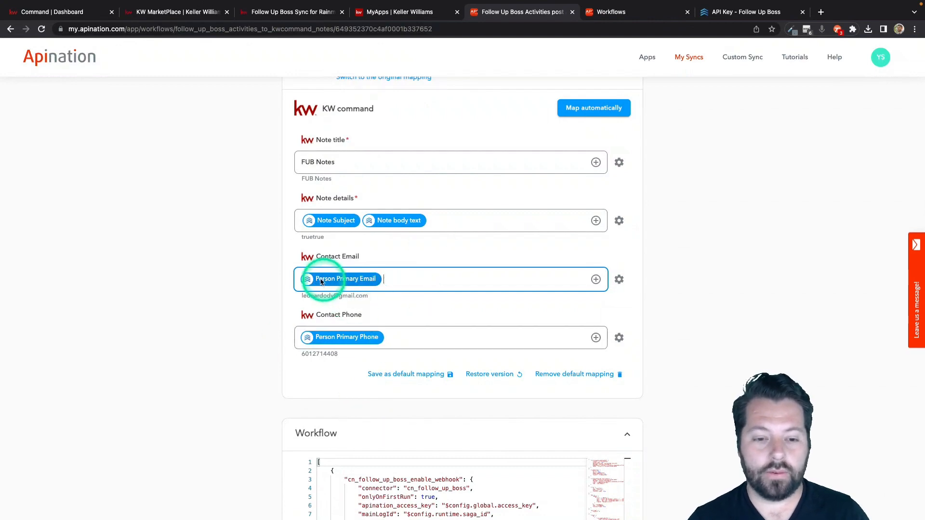
- Activate the Follow Up Boss Activities post a note to kwCommand sync and show its logs
{"action": "scroll", "coordinate": [368, 343], "scroll_direction": "up", "scroll_amount": 15}
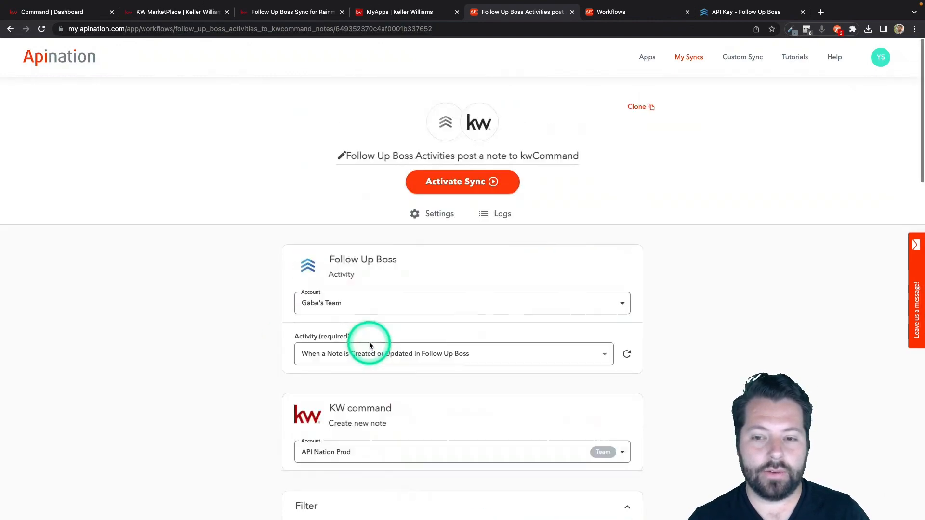
{"action": "left_click", "coordinate": [470, 174]}
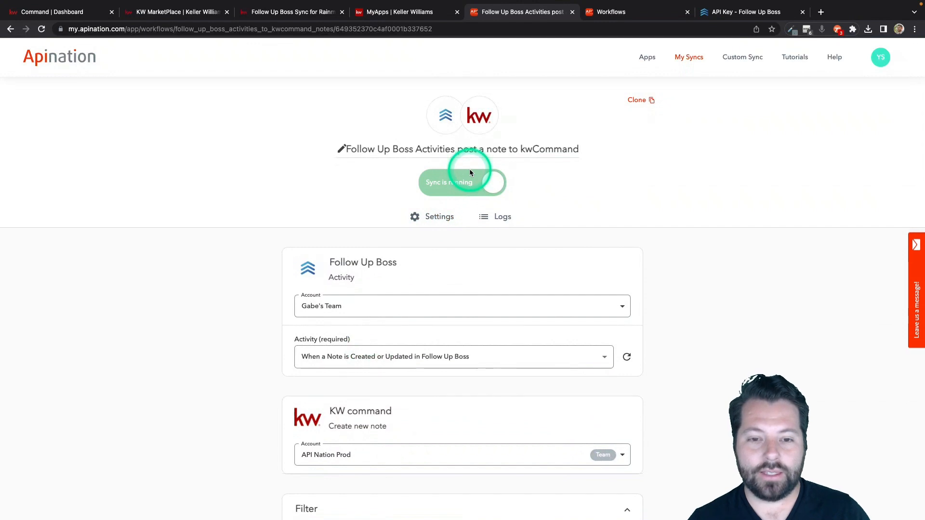
{"action": "left_click", "coordinate": [485, 230]}
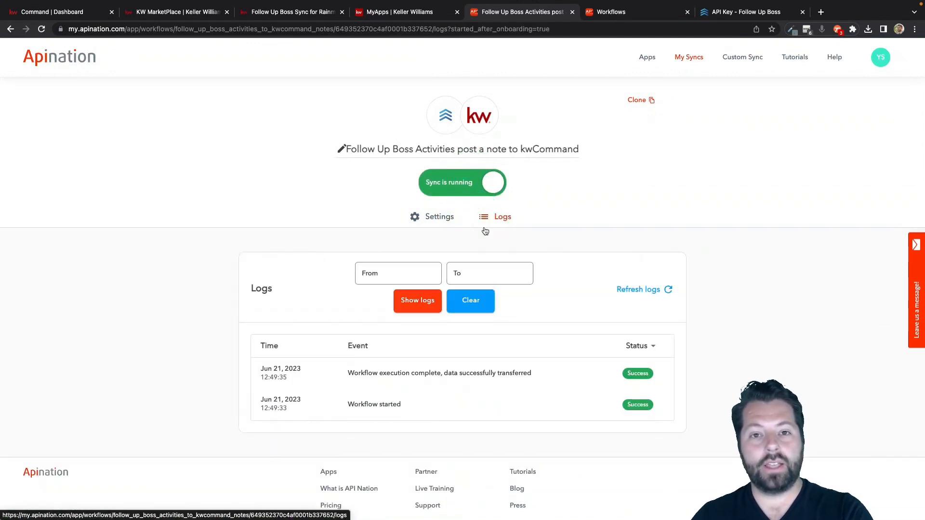
- Clone the notes workflow and set the activity to When a Call is Created or Updated in Follow Up Boss
{"action": "left_click", "coordinate": [611, 129]}
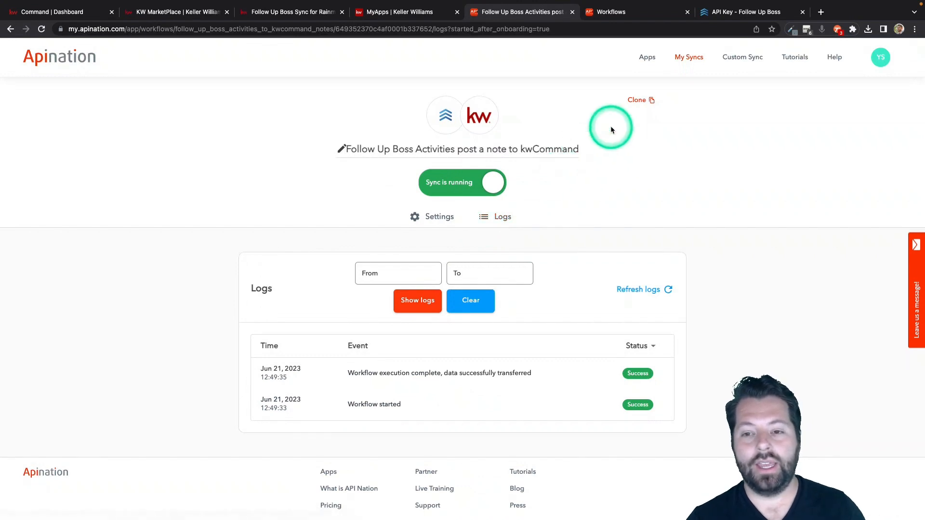
{"action": "left_click", "coordinate": [638, 101]}
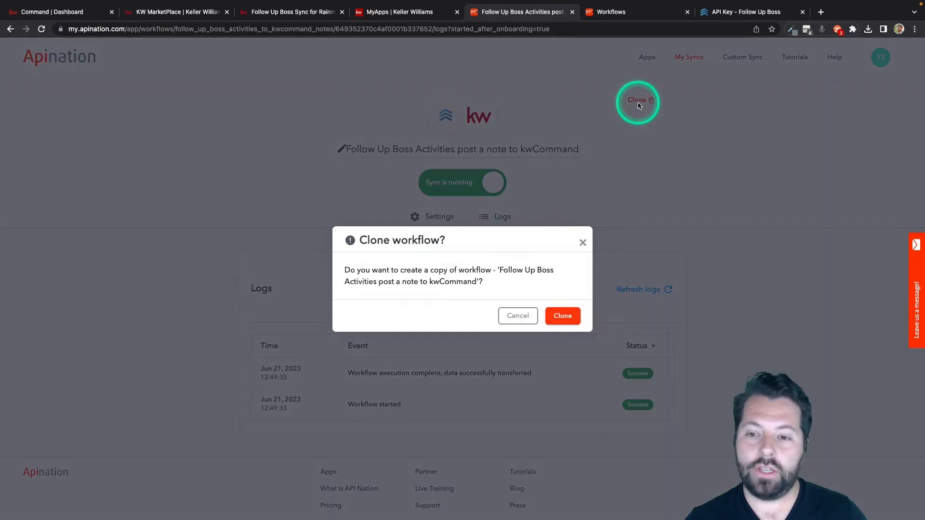
{"action": "left_click", "coordinate": [564, 315]}
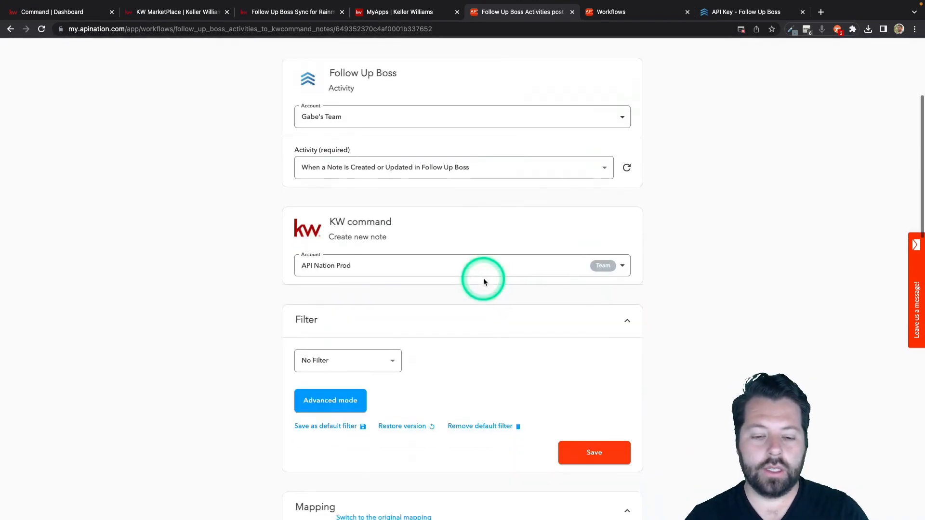
{"action": "left_click", "coordinate": [374, 173]}
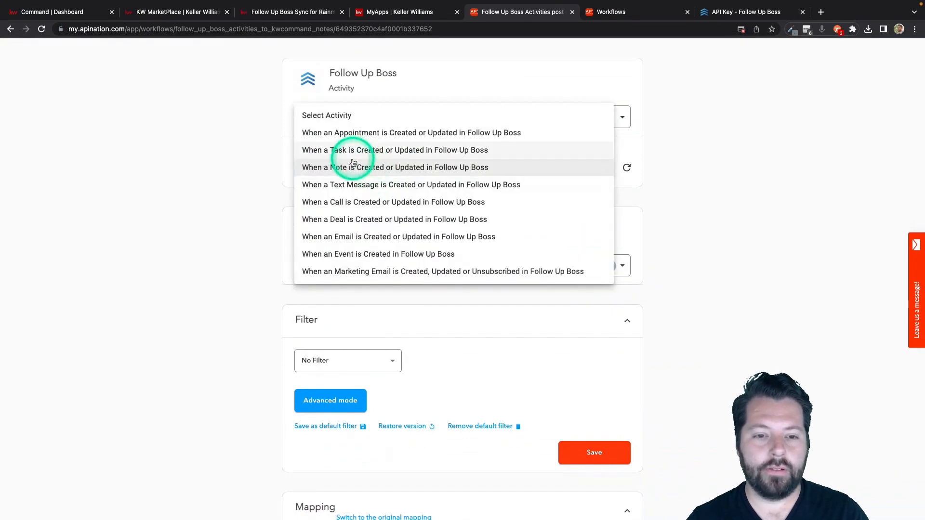
{"action": "left_click", "coordinate": [335, 202]}
- Change the note title in the KW command mapping to FUB Call
{"action": "scroll", "coordinate": [470, 326], "scroll_direction": "down", "scroll_amount": 5}
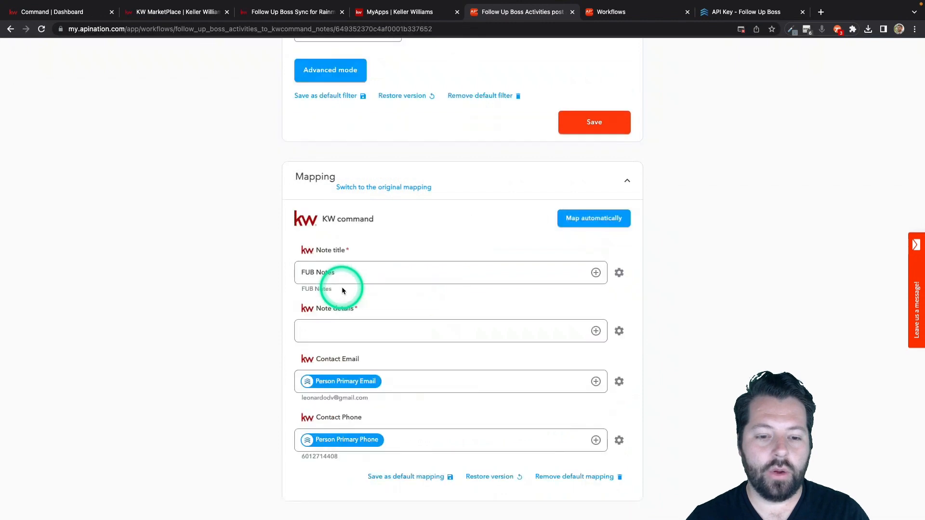
{"action": "left_click", "coordinate": [310, 273]}
{"action": "double_click", "coordinate": [326, 273]}
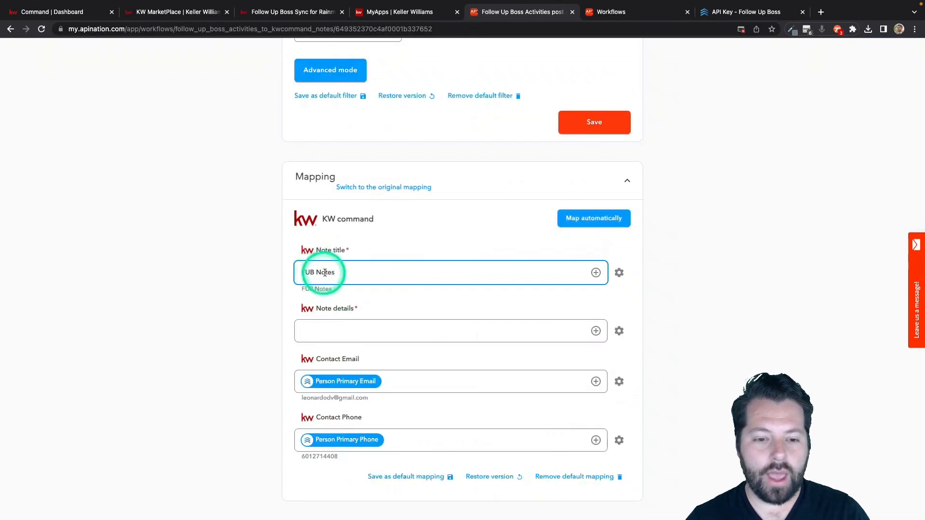
{"action": "type", "text": "CA"}
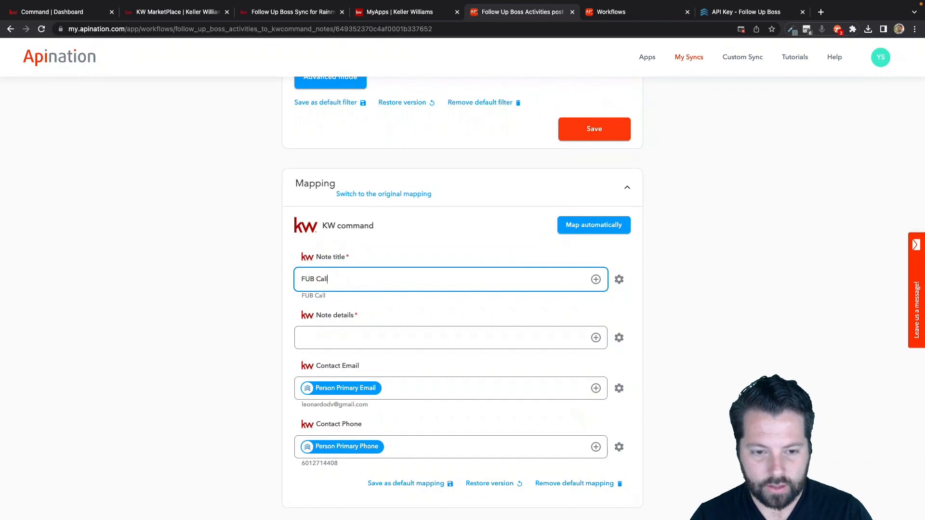
- Map Note details to the Call Created At field, preceded by the text "Was called at:"
{"action": "left_click", "coordinate": [355, 341]}
{"action": "left_click", "coordinate": [596, 338]}
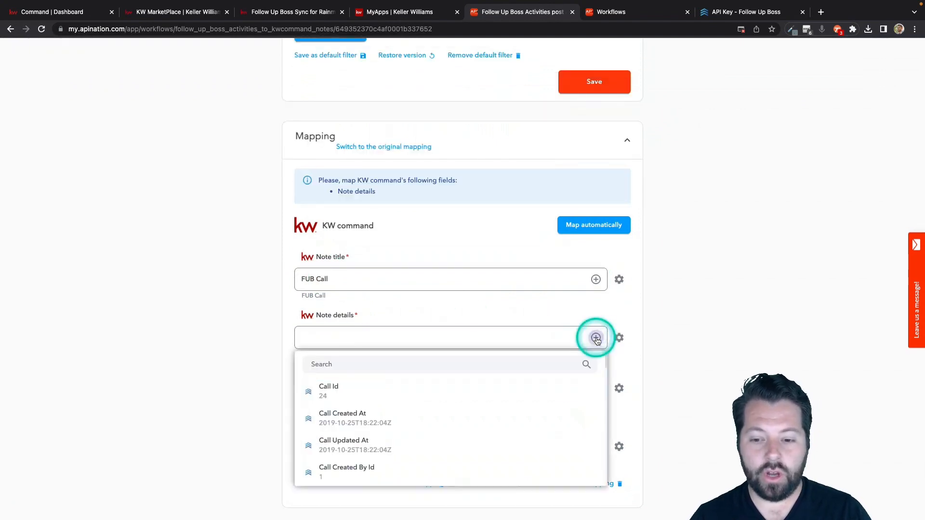
{"action": "scroll", "coordinate": [414, 382], "scroll_direction": "down", "scroll_amount": 1}
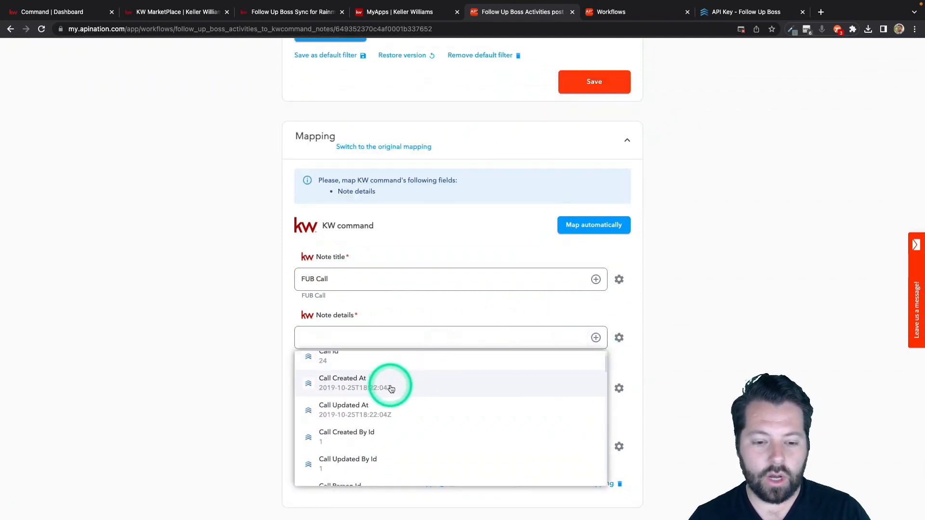
{"action": "left_click", "coordinate": [393, 389]}
{"action": "left_click", "coordinate": [300, 291]}
{"action": "type", "text": "Was call"}
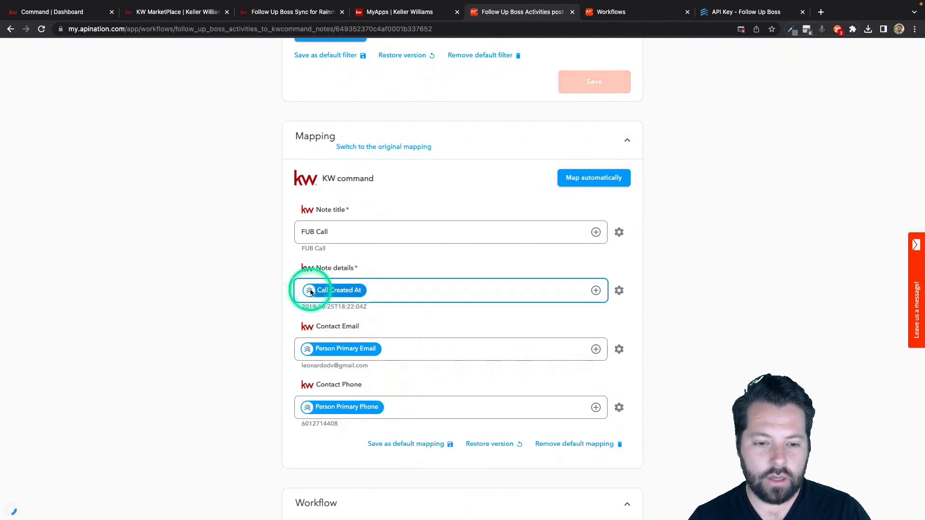
{"action": "type", "text": "ed at:"}
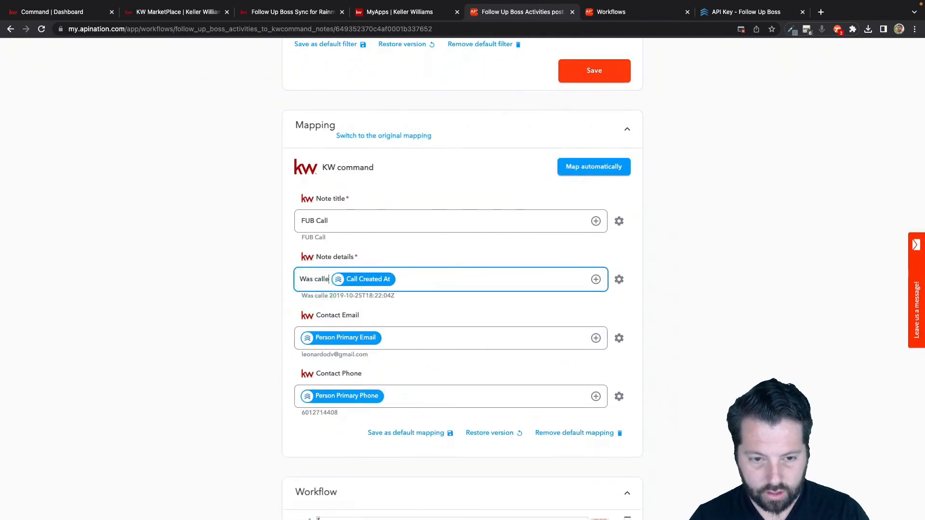
- Add the Call Note field on a new line below Call Created At in the Note details mapping
{"action": "left_click", "coordinate": [412, 289]}
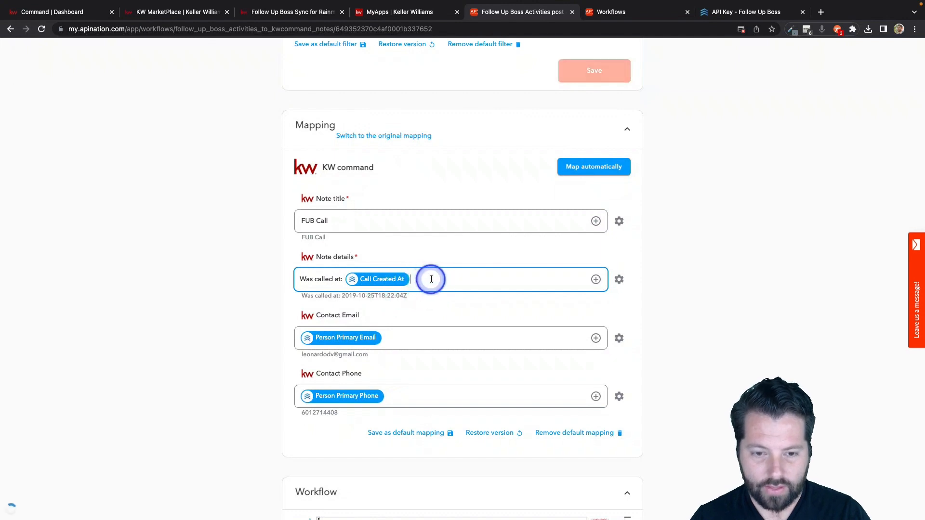
{"action": "key", "text": "Return"}
{"action": "left_click", "coordinate": [596, 266]}
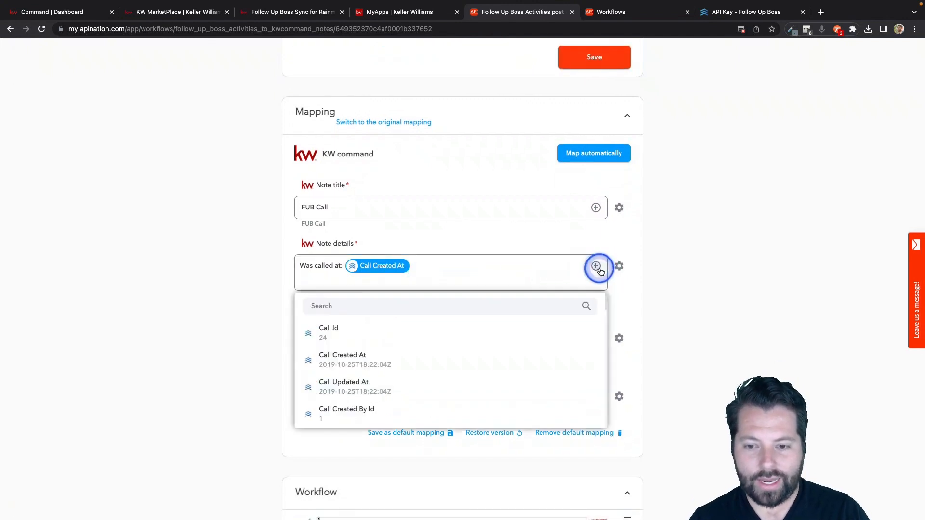
{"action": "scroll", "coordinate": [405, 384], "scroll_direction": "down", "scroll_amount": 5}
{"action": "scroll", "coordinate": [405, 385], "scroll_direction": "down", "scroll_amount": 4}
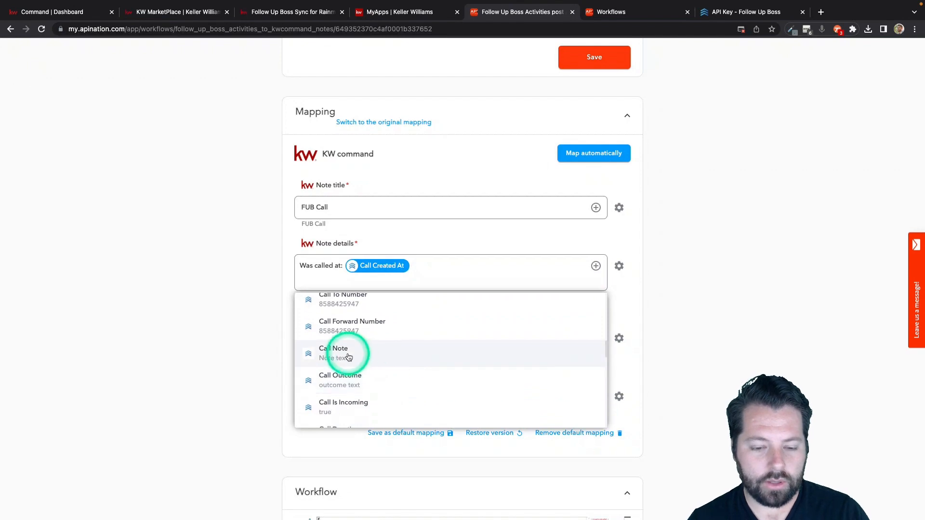
{"action": "left_click", "coordinate": [349, 357]}
{"action": "scroll", "coordinate": [404, 305], "scroll_direction": "up", "scroll_amount": 10}
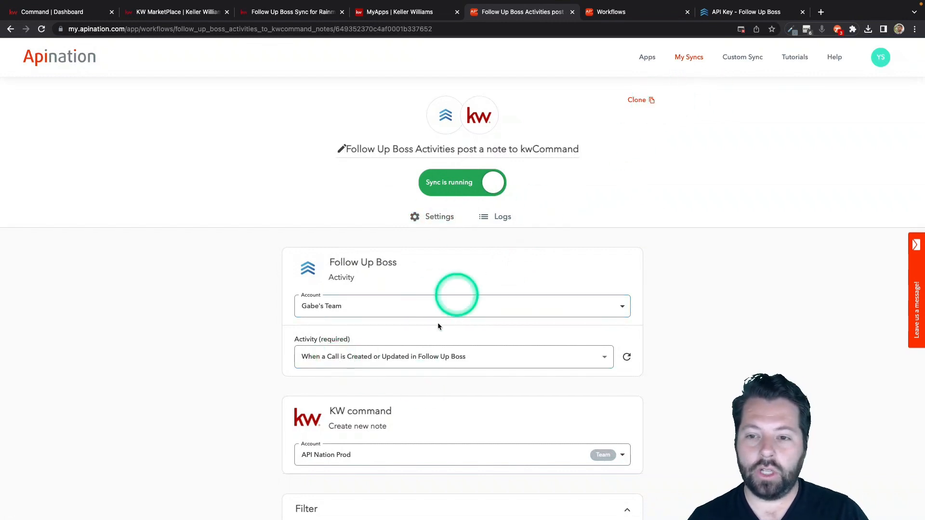
{"action": "scroll", "coordinate": [388, 413], "scroll_direction": "down", "scroll_amount": 10}
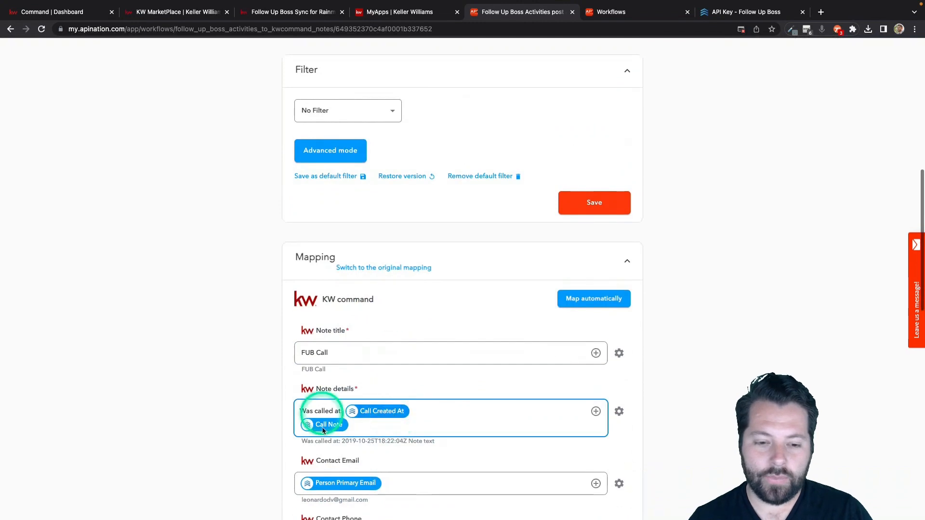
{"action": "scroll", "coordinate": [440, 376], "scroll_direction": "up", "scroll_amount": 10}
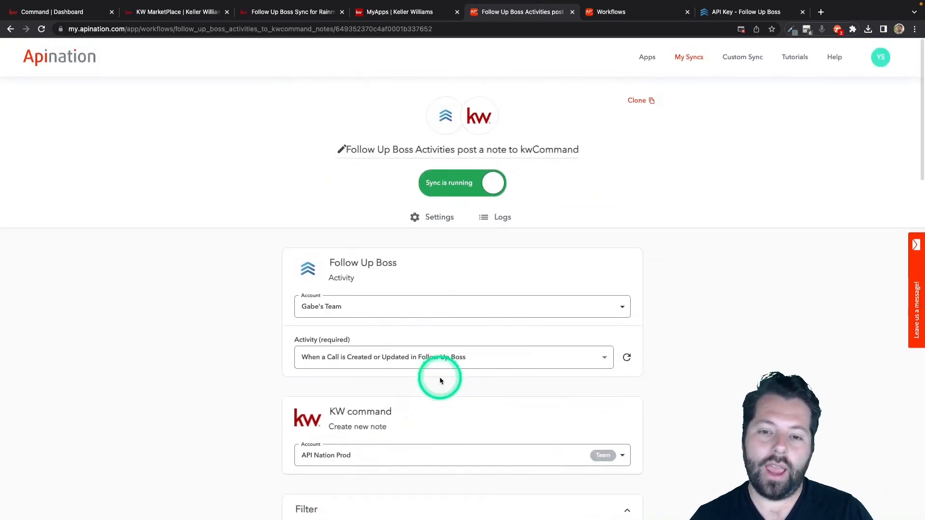